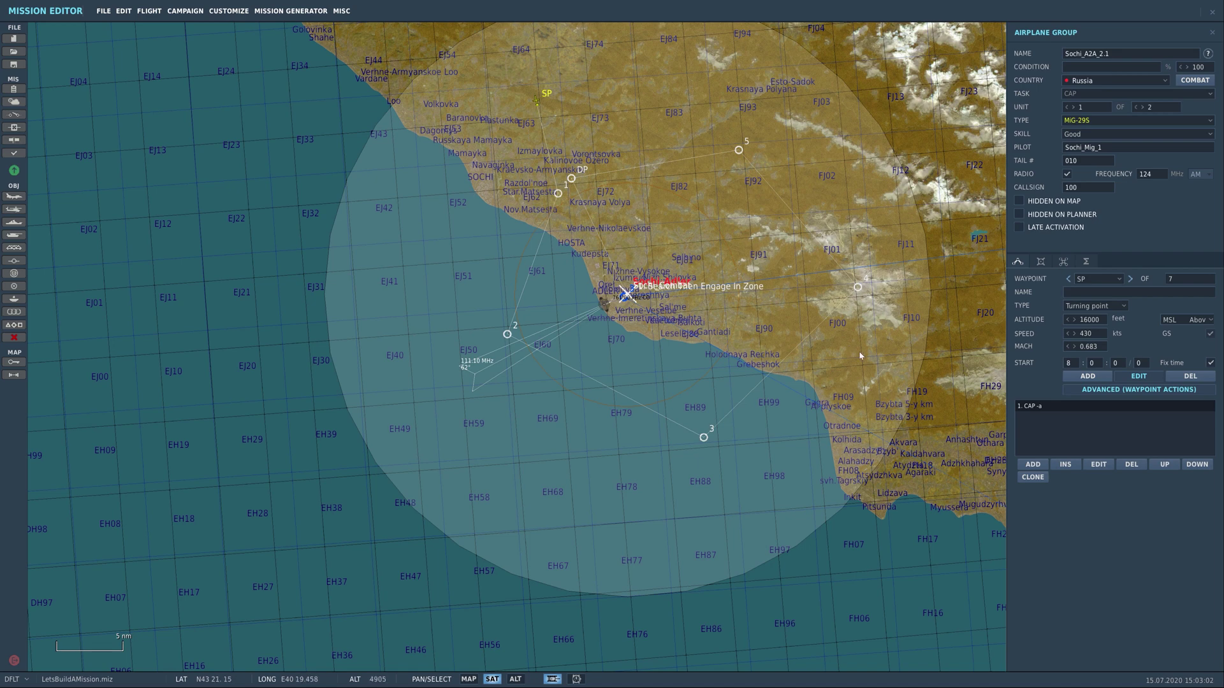
Enable late activation for the Sochi_A2A_2.1 flight and paste a copy of it right beside its start point
click(1019, 227)
drag(643, 234, 670, 358)
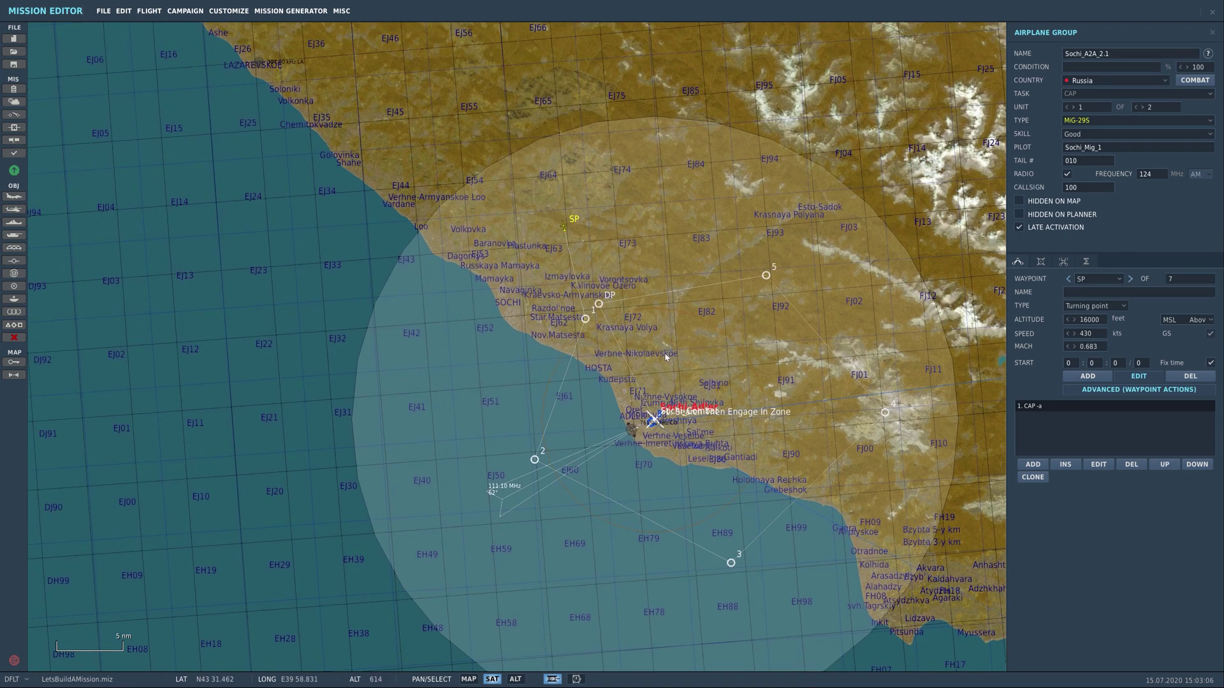
drag(574, 264, 635, 272)
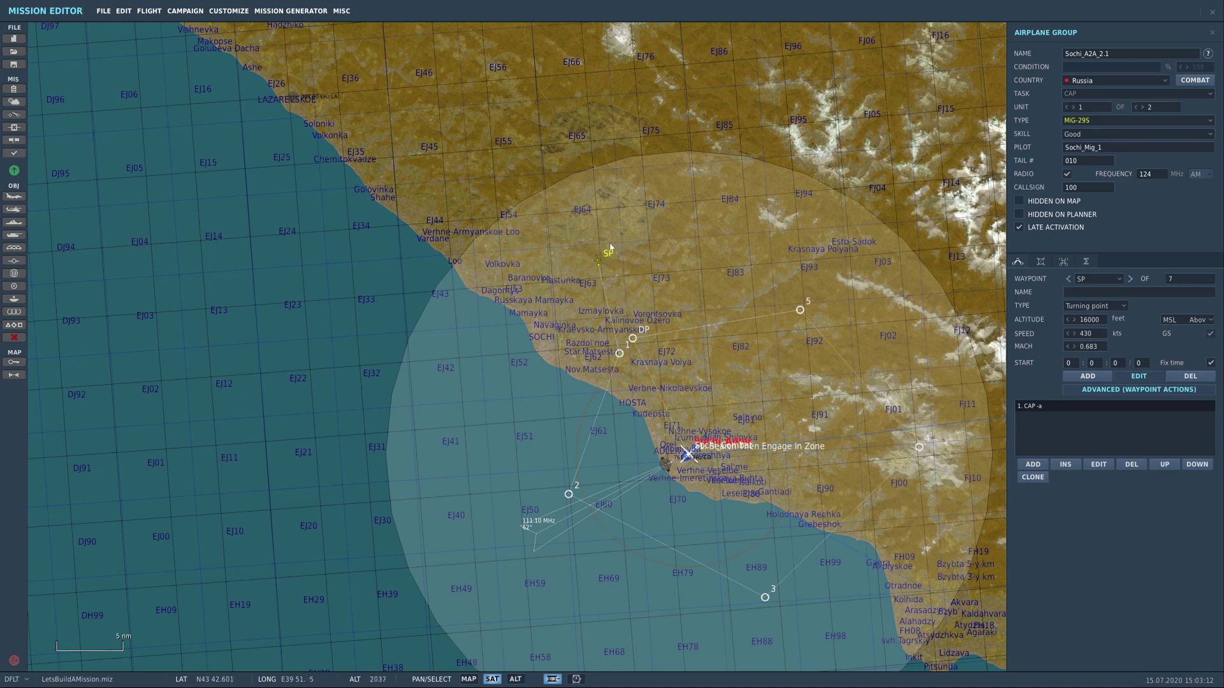
scroll(606, 255, up, 5)
scroll(599, 290, up, 5)
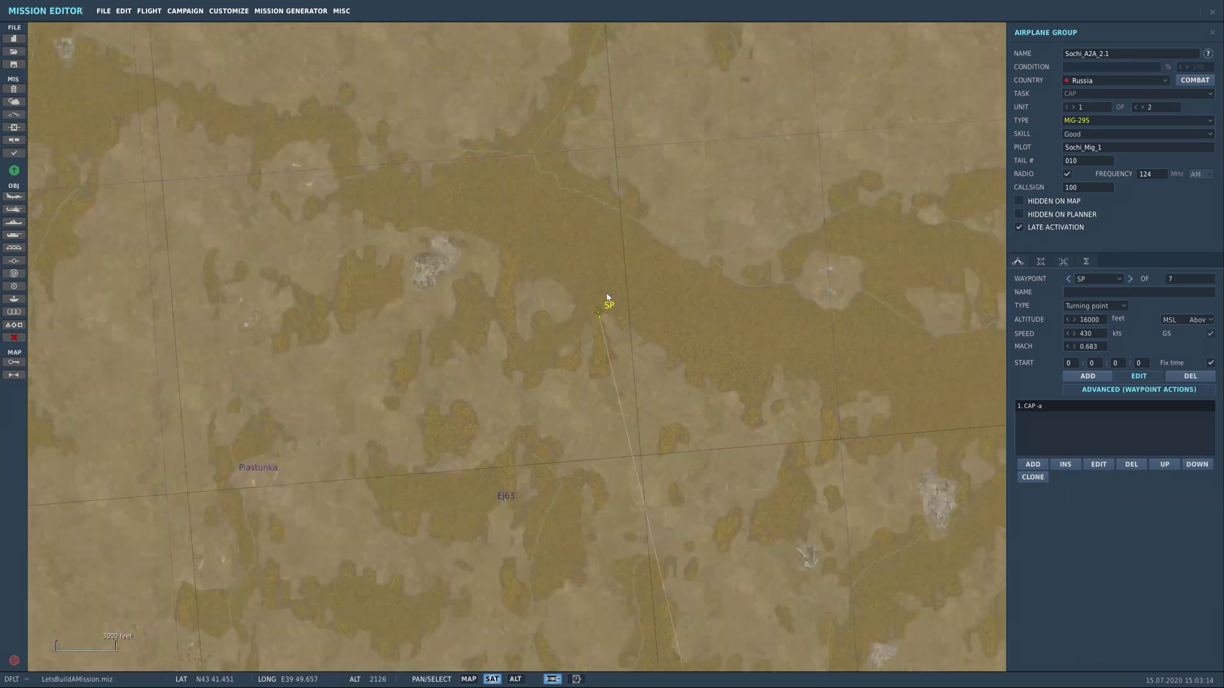
scroll(605, 324, up, 2)
key(ctrl+v)
drag(697, 347, 643, 236)
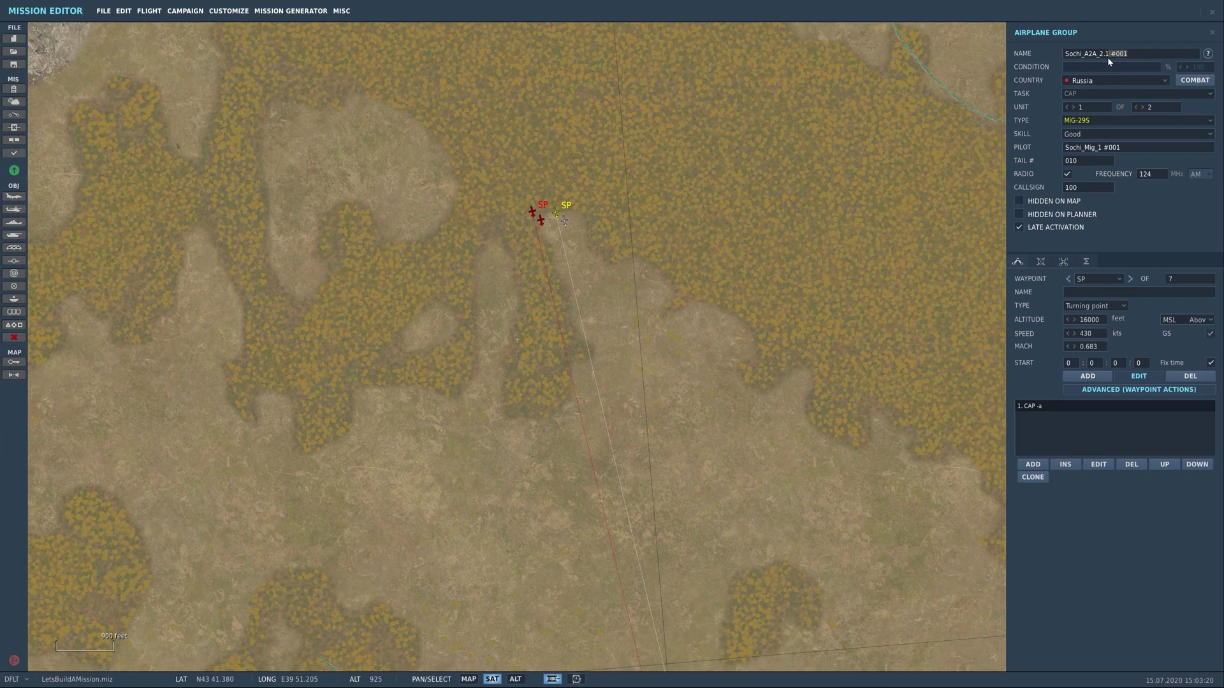
Rename the pasted airplane group to Sochi_A2A_2.2
key(BackSpace)
key(BackSpace)
text(2)
Renumber the pilot names in the copied flight, ending the second unit's pilot name in 4
drag(1126, 146, 1099, 150)
click(1073, 107)
key(BackSpace)
key(BackSpace)
key(BackSpace)
key(BackSpace)
key(BackSpace)
key(BackSpace)
text(4)
drag(804, 378, 855, 266)
click(856, 267)
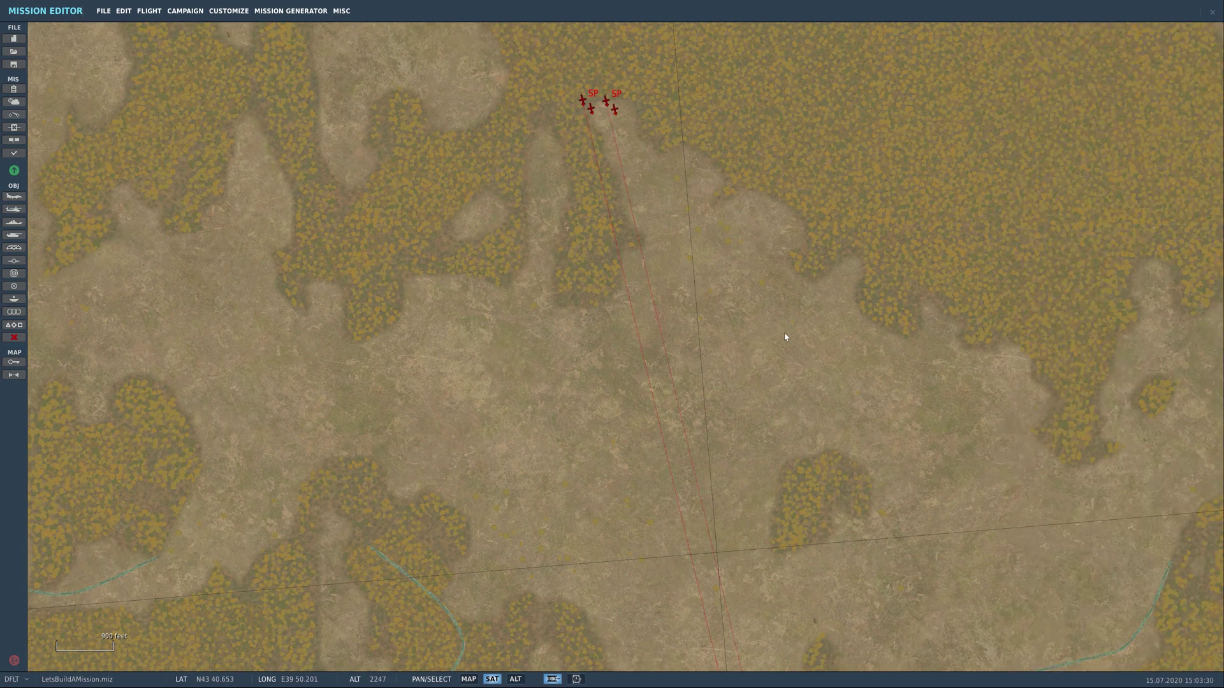
Create a new ONCE trigger named Sochi_A2A_2.1_Start
scroll(795, 342, down, 6)
scroll(732, 322, down, 2)
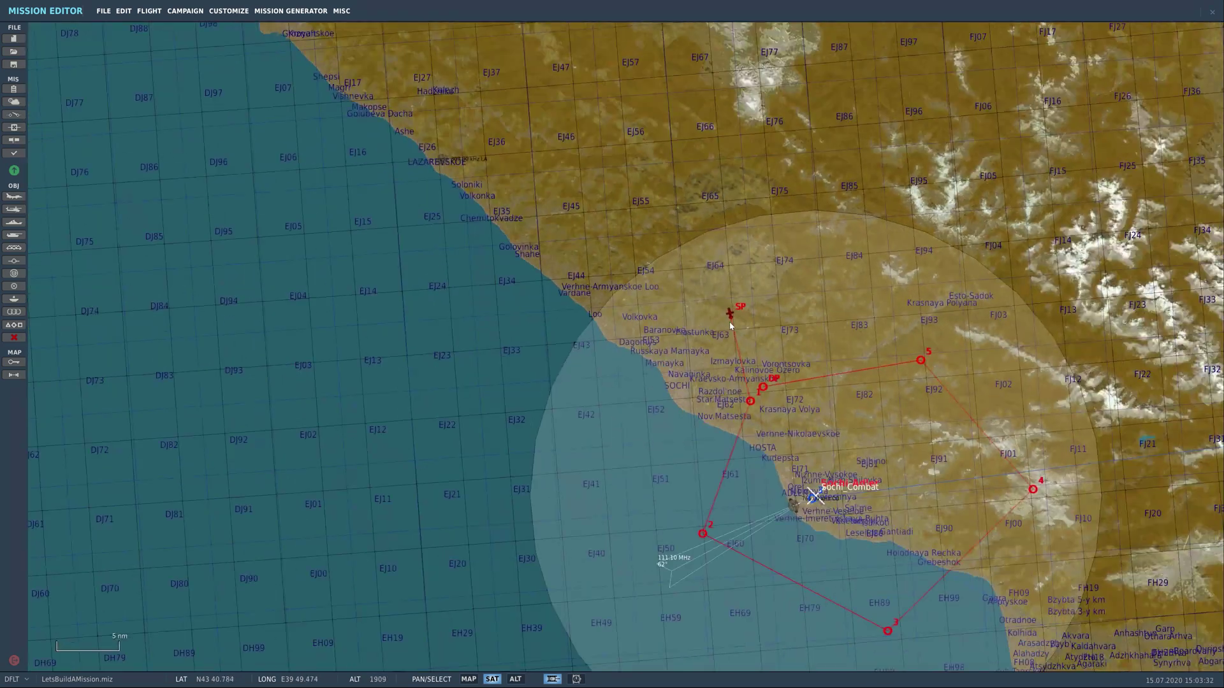
scroll(734, 331, down, 1)
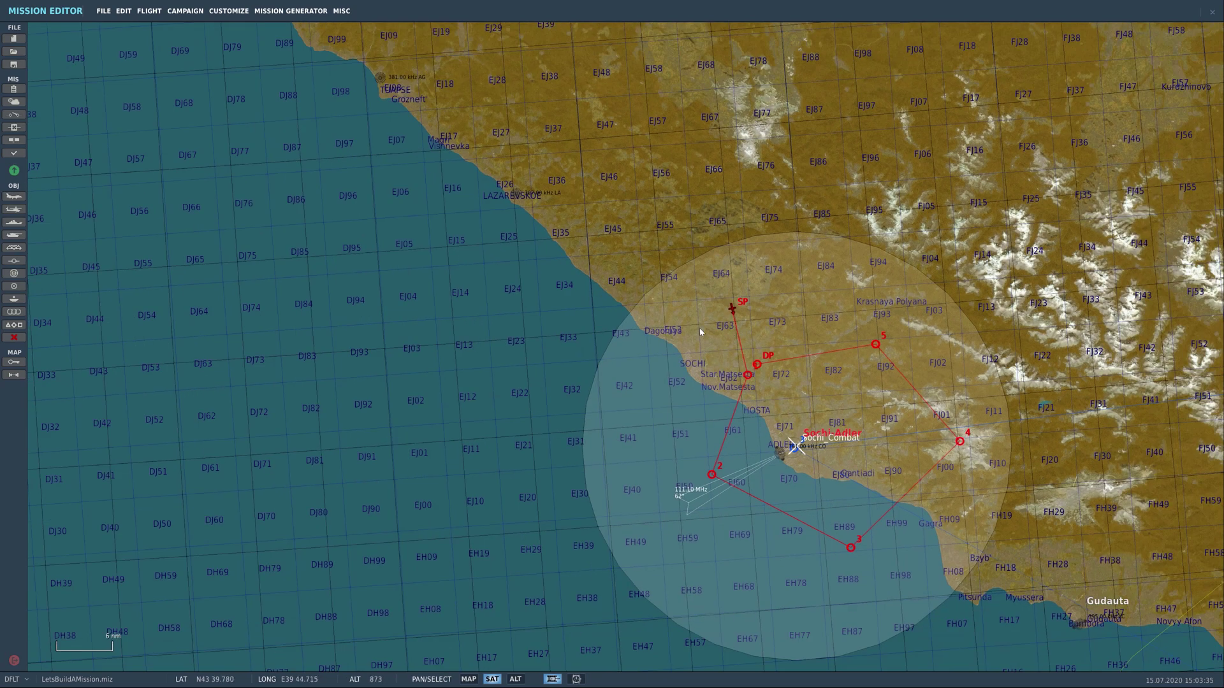
click(15, 116)
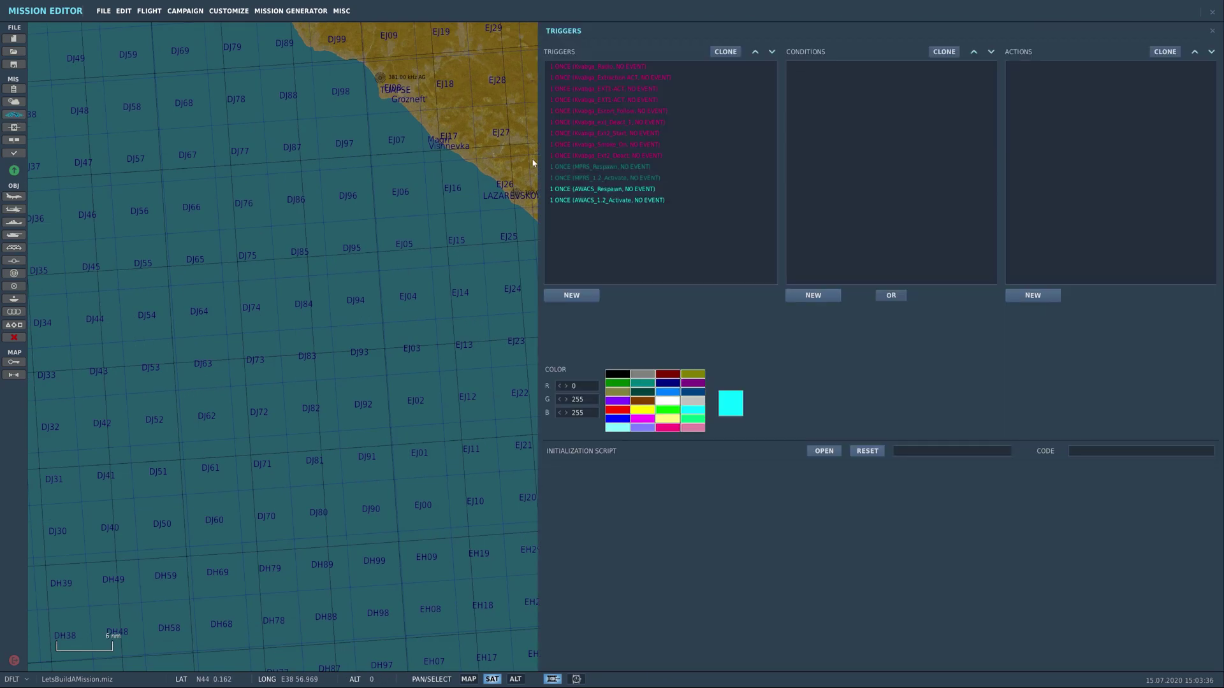
click(572, 296)
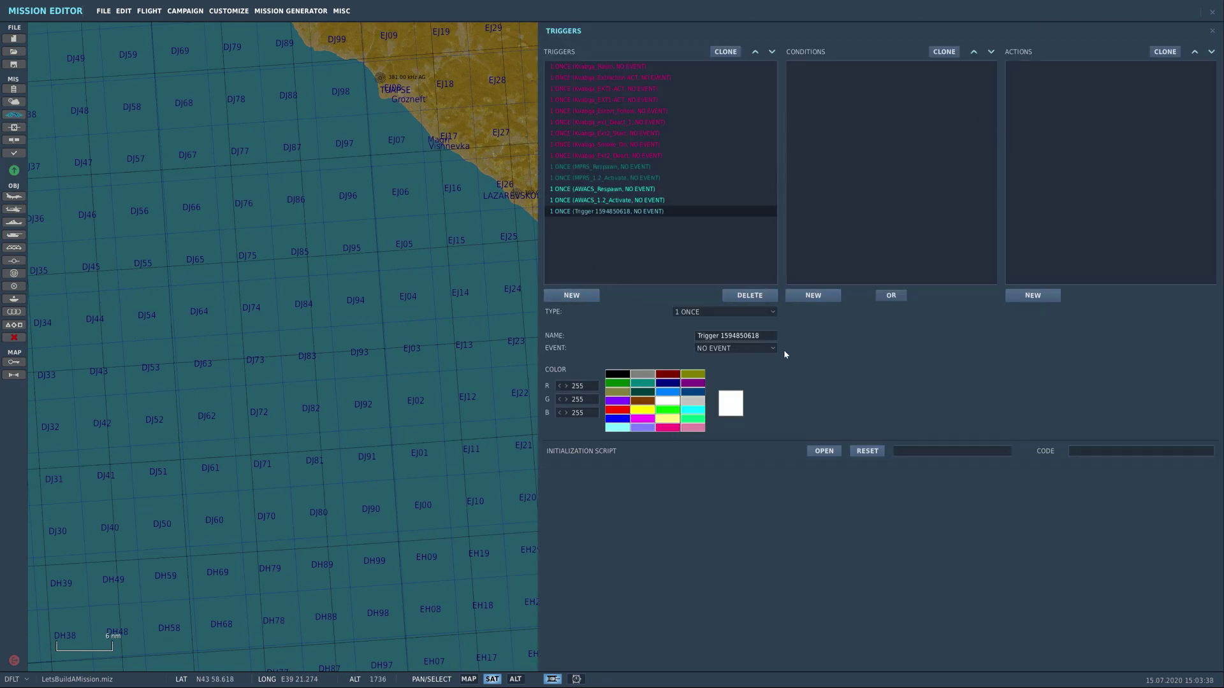
click(772, 336)
text(Sochi_A2A_2.1_STa)
key(BackSpace)
key(BackSpace)
text(tart)
Add a PART OF COALITION IN ZONE condition for coalition Blue, zone Sochi_Combat and unit type AIRPLANE
click(815, 296)
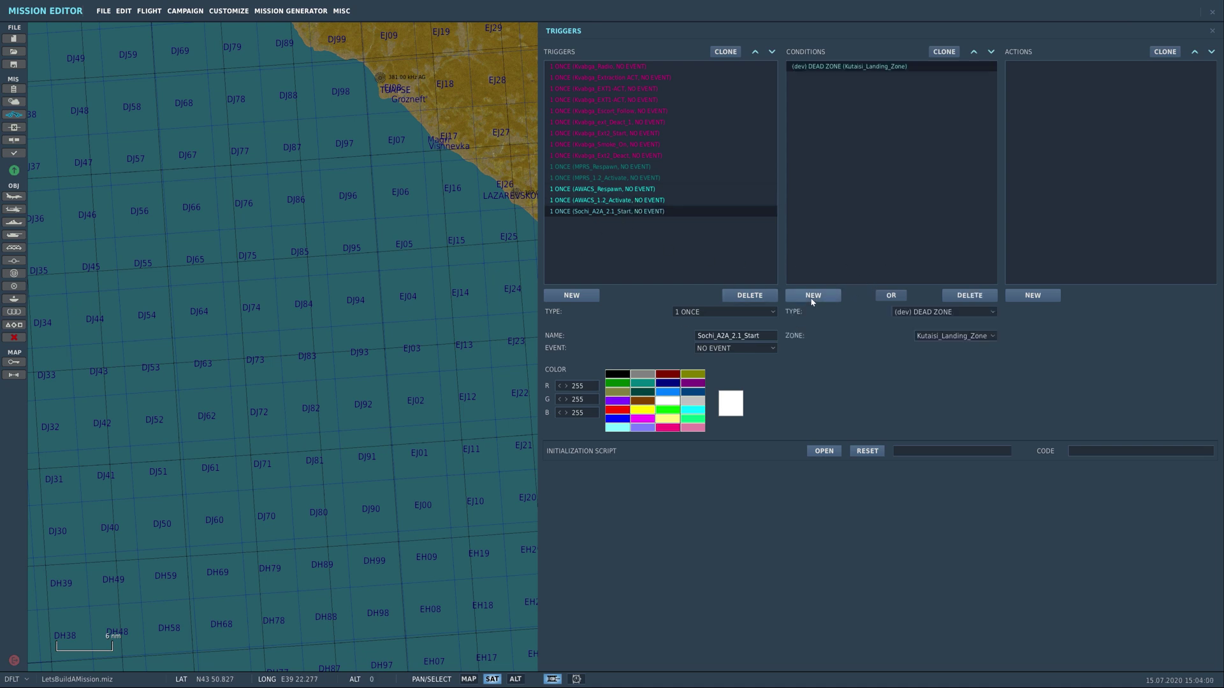
click(964, 311)
scroll(982, 359, down, 2)
scroll(983, 359, down, 3)
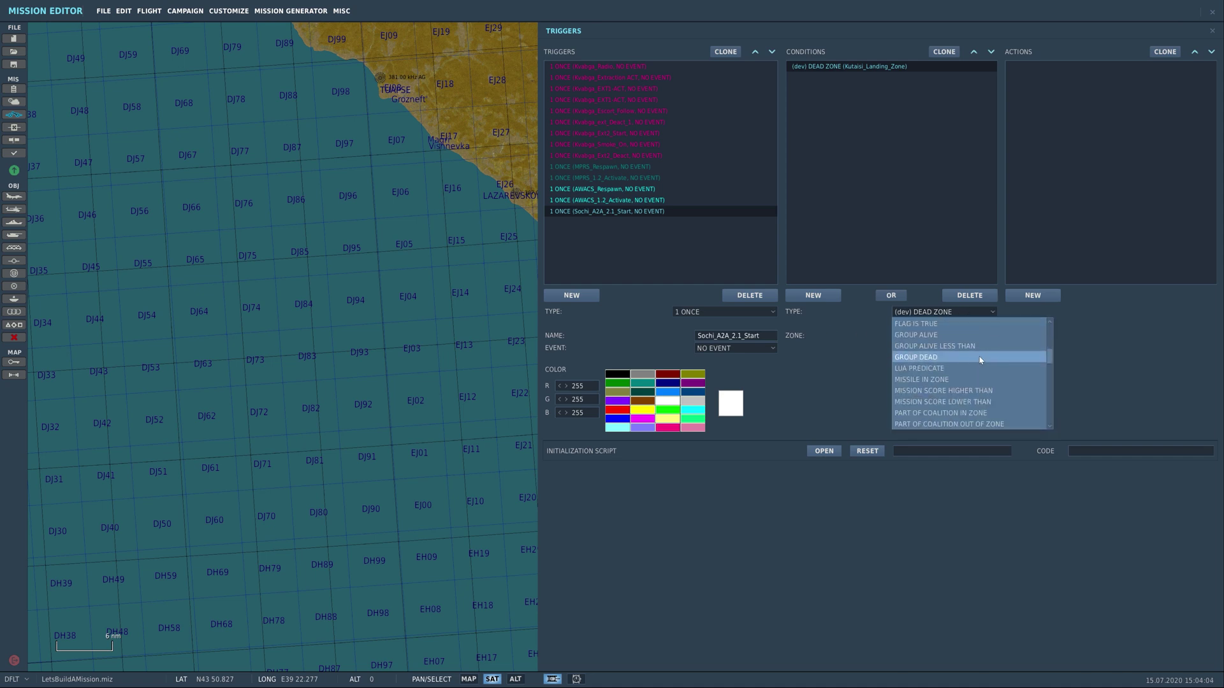
scroll(969, 364, down, 2)
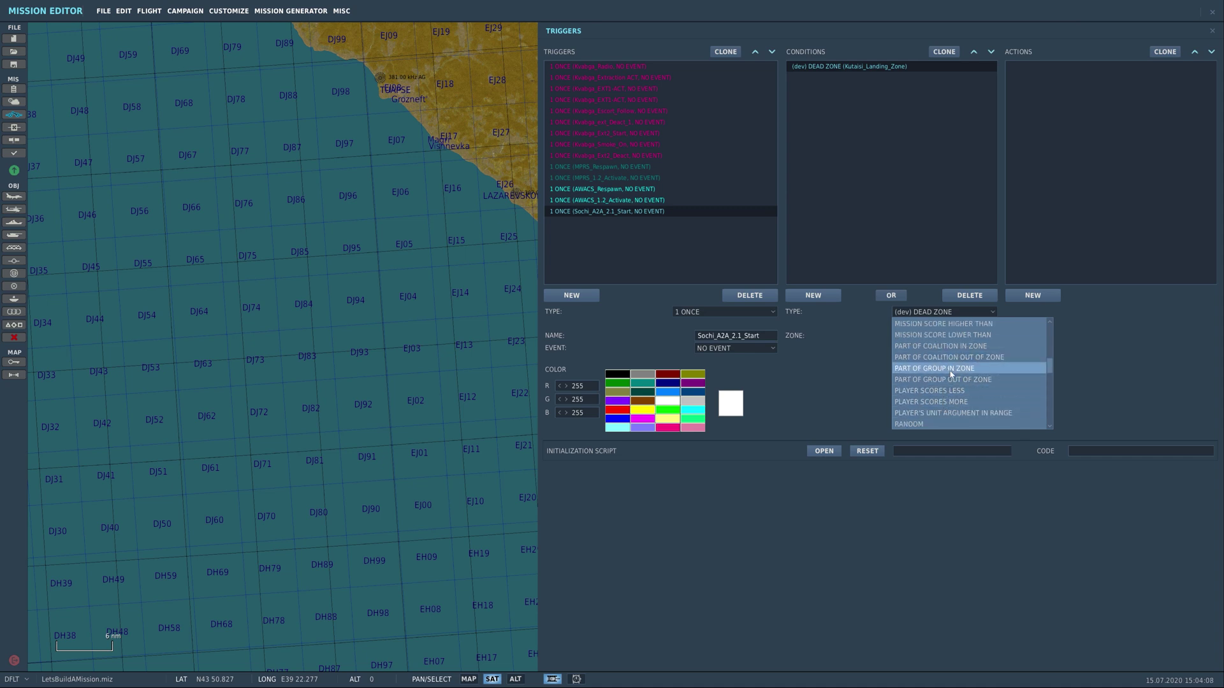
click(966, 348)
click(965, 335)
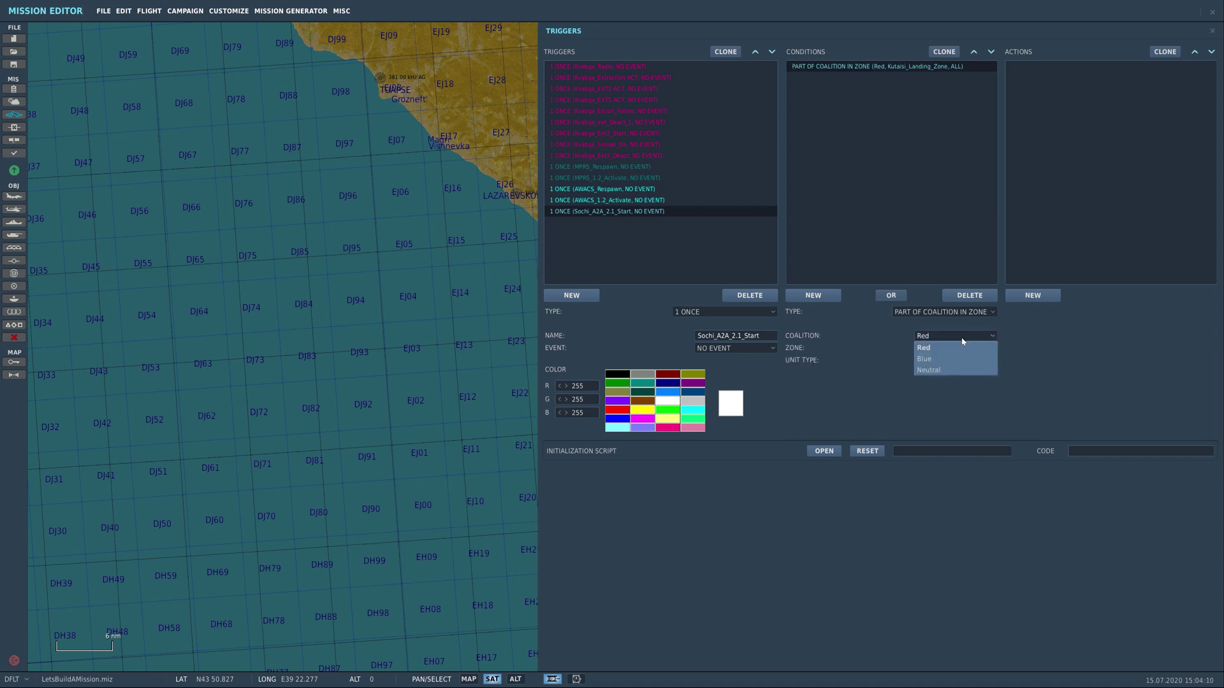
click(948, 359)
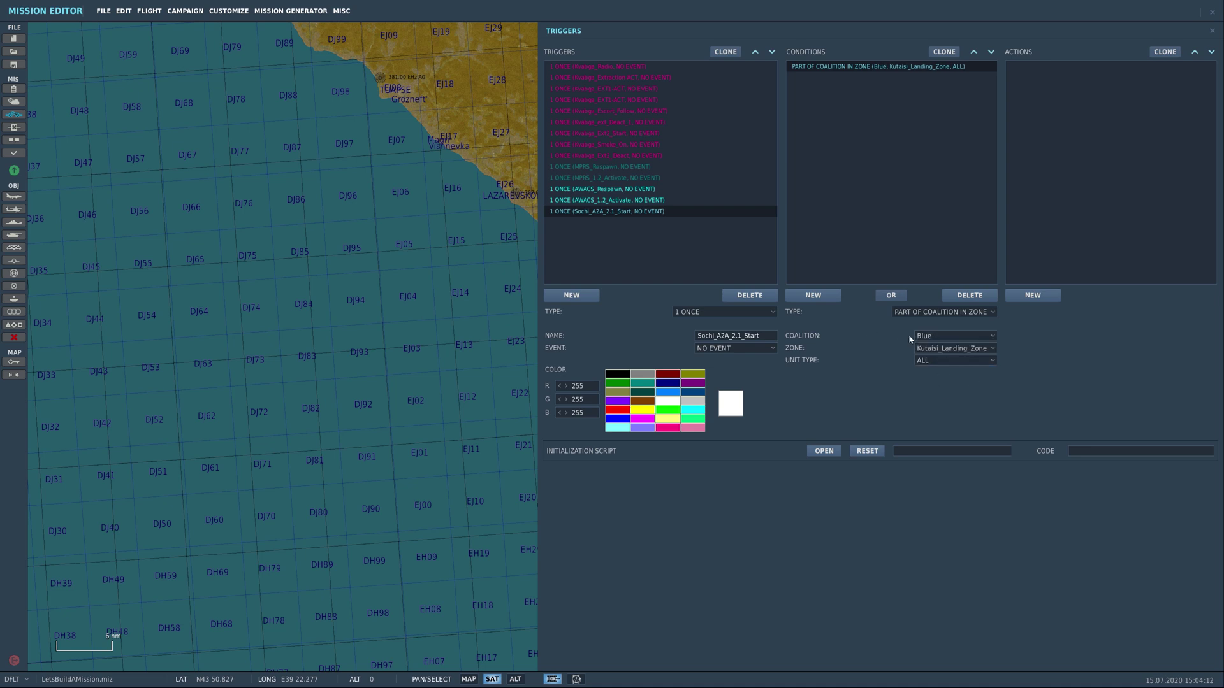
click(963, 348)
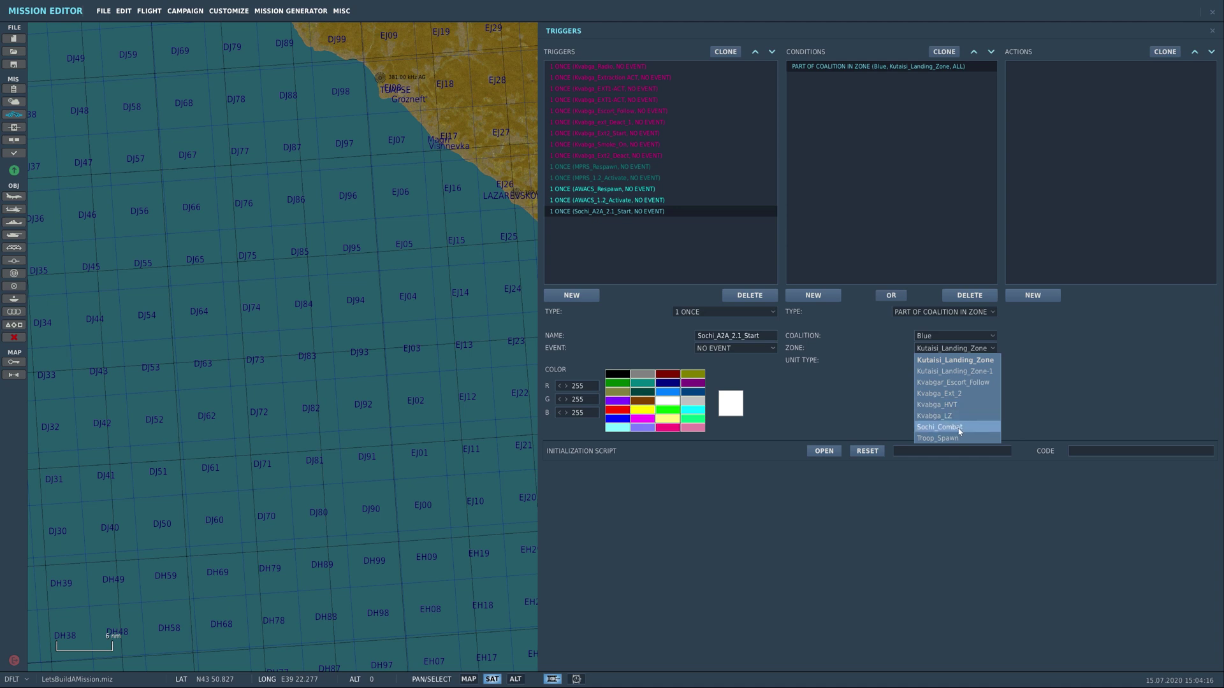
click(960, 428)
click(946, 362)
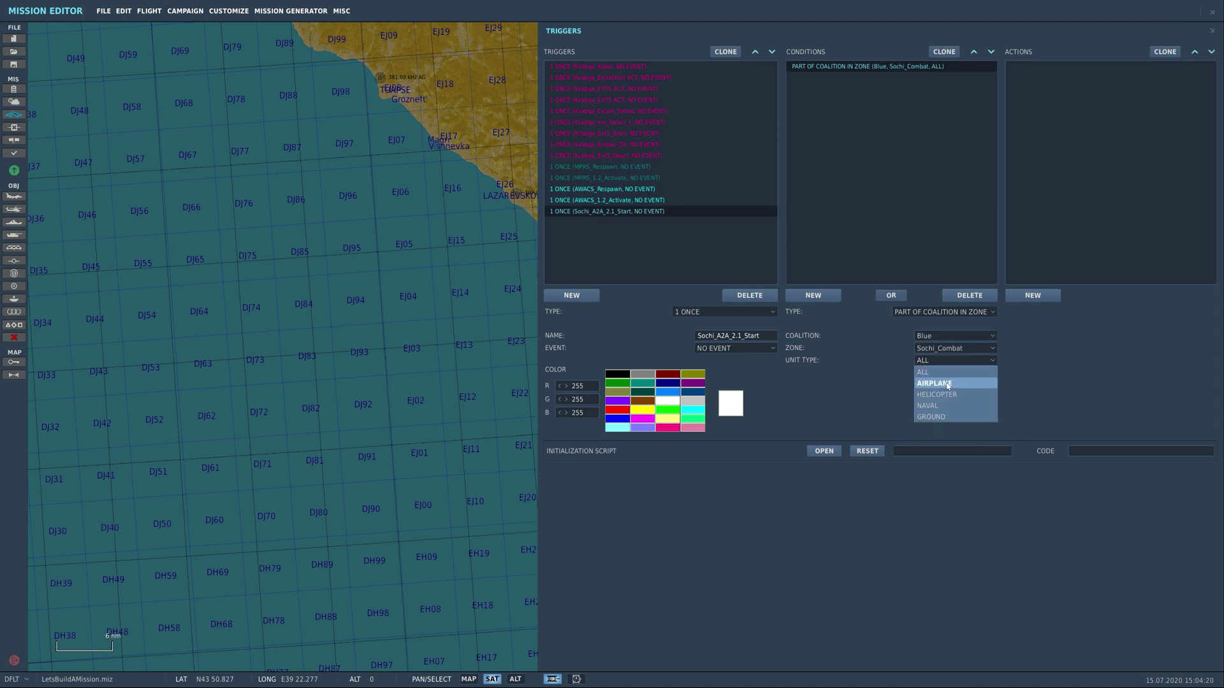
click(942, 383)
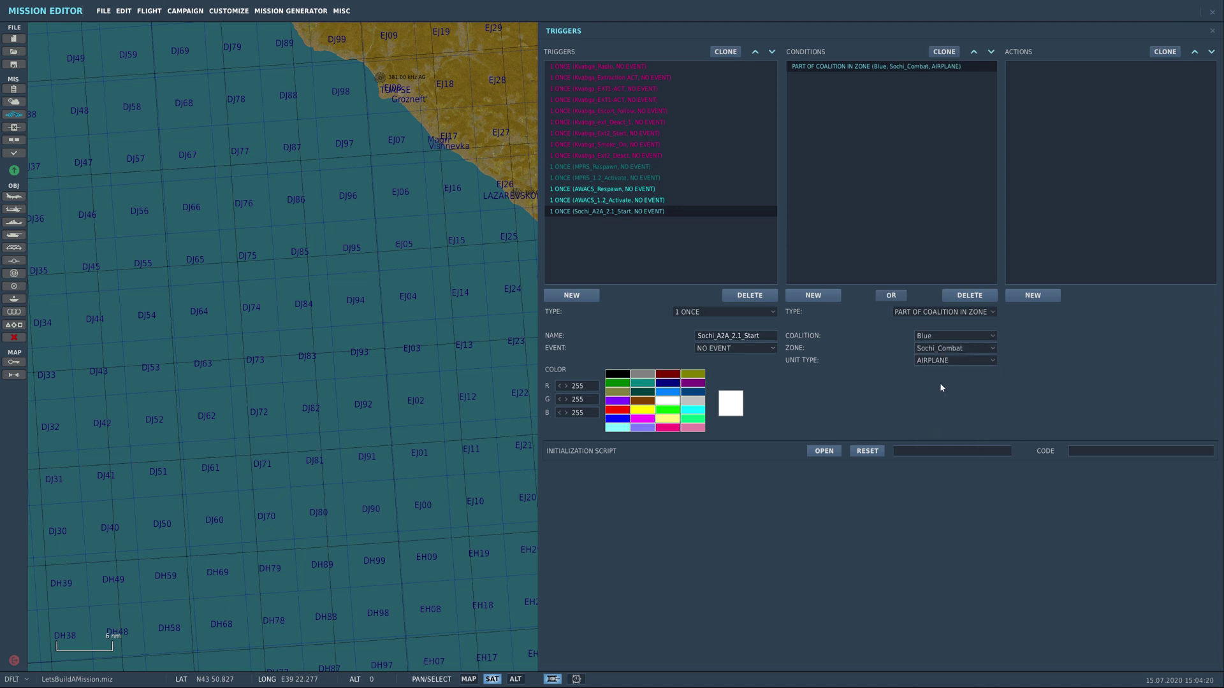
Add a GROUP ACTIVATE action for the Sochi_A2A_2.1 group and return to the map
click(1033, 295)
click(1141, 312)
scroll(1142, 370, down, 2)
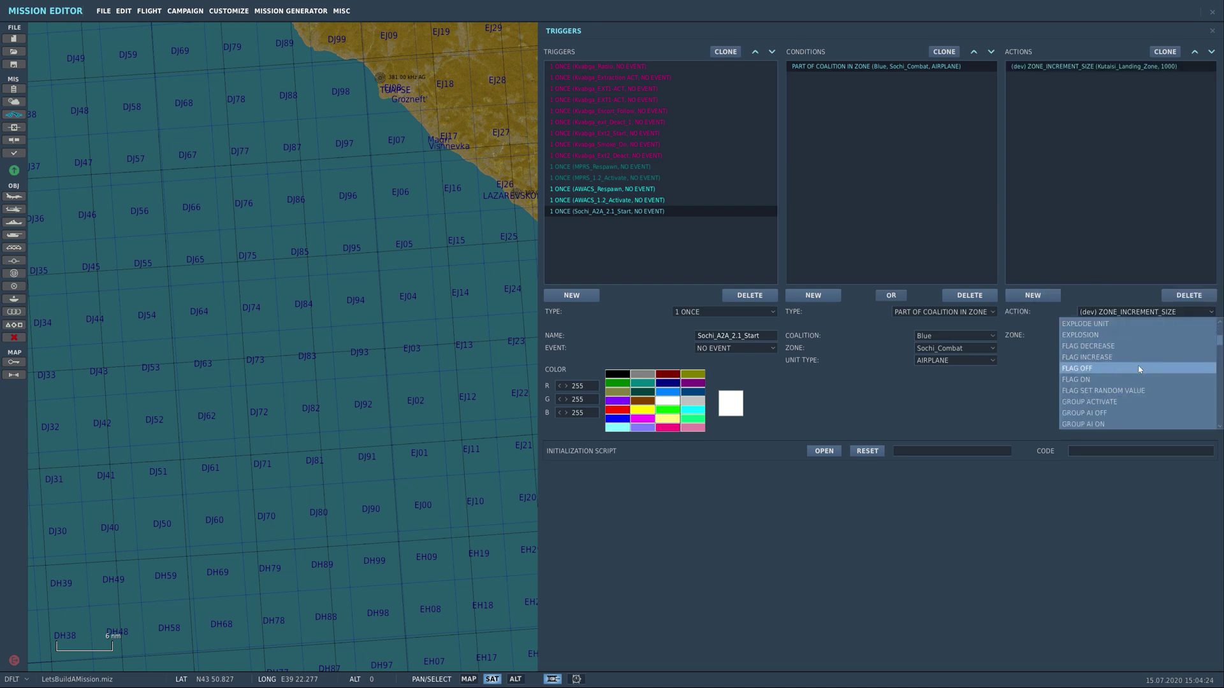
click(1139, 370)
click(1147, 335)
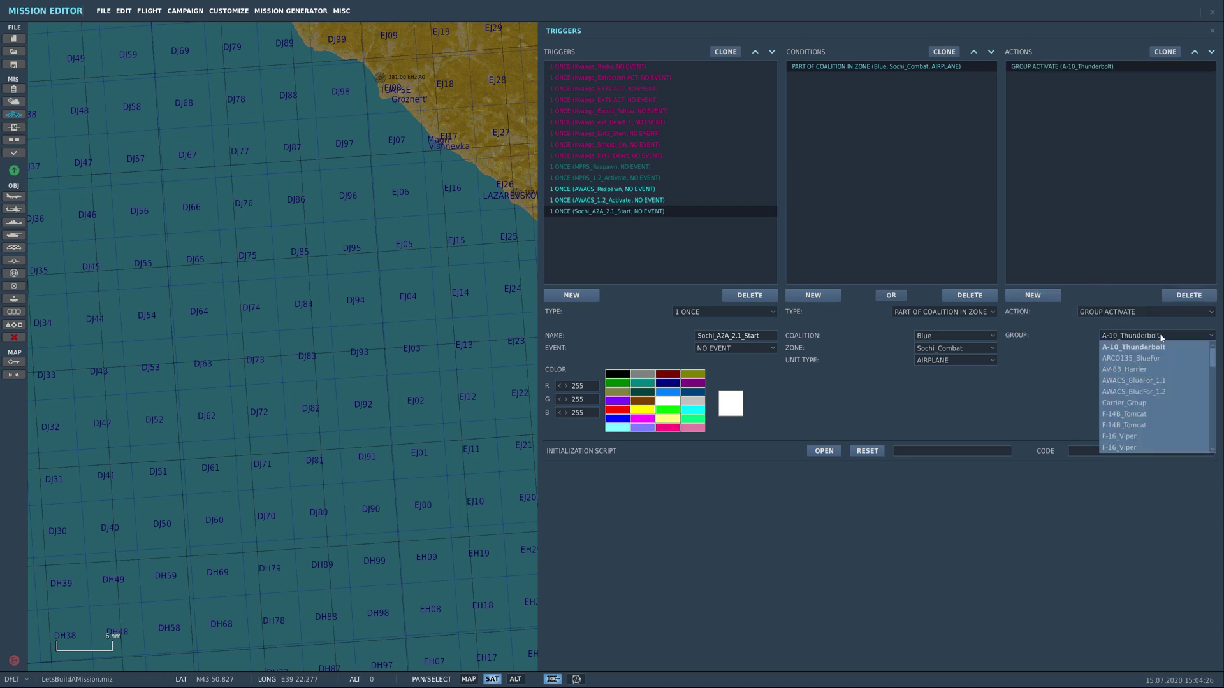
scroll(1163, 382, down, 2)
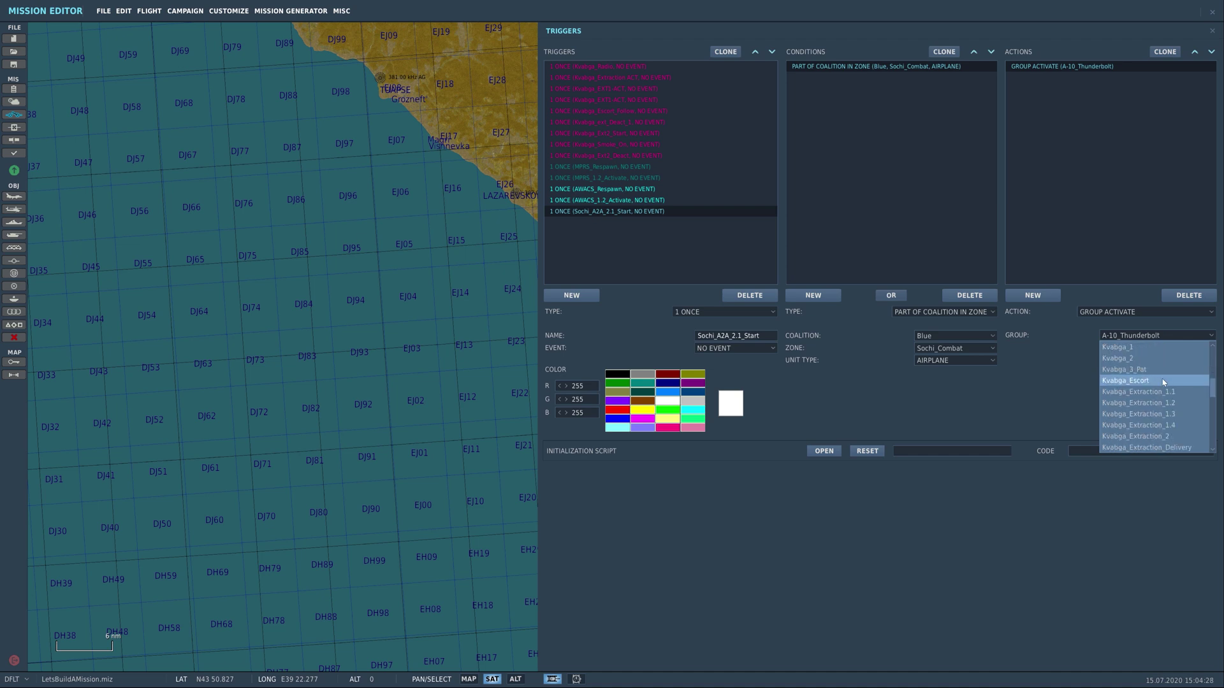
scroll(1159, 384, down, 3)
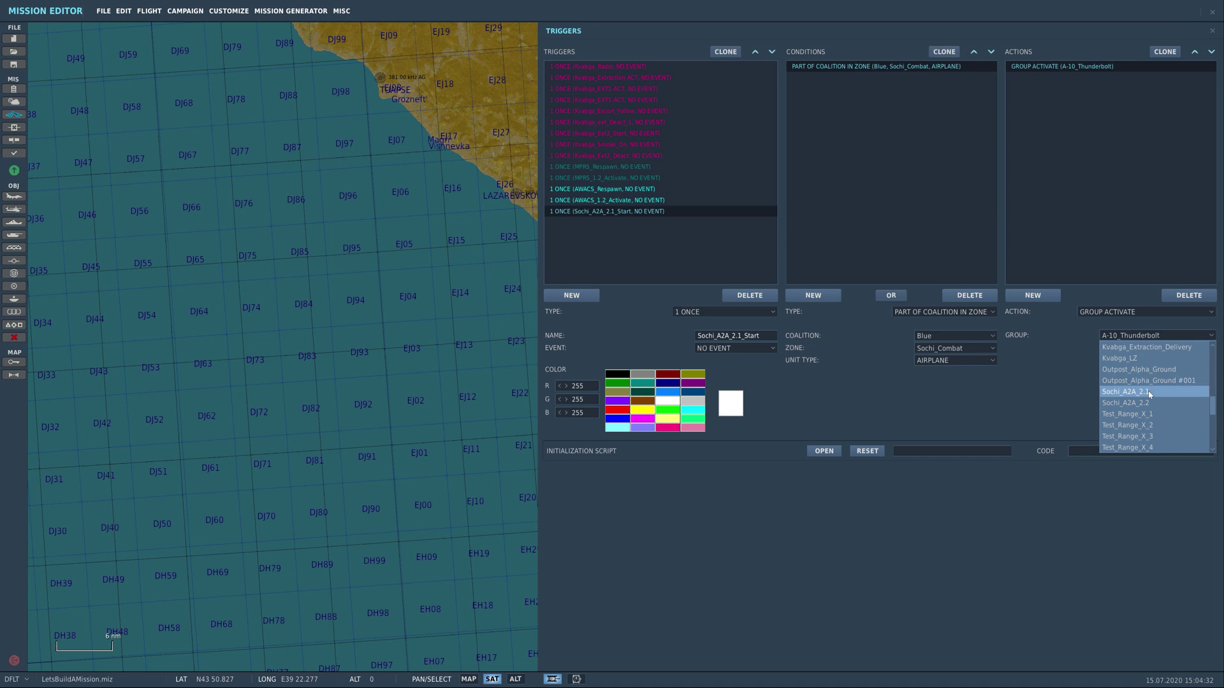
click(1155, 391)
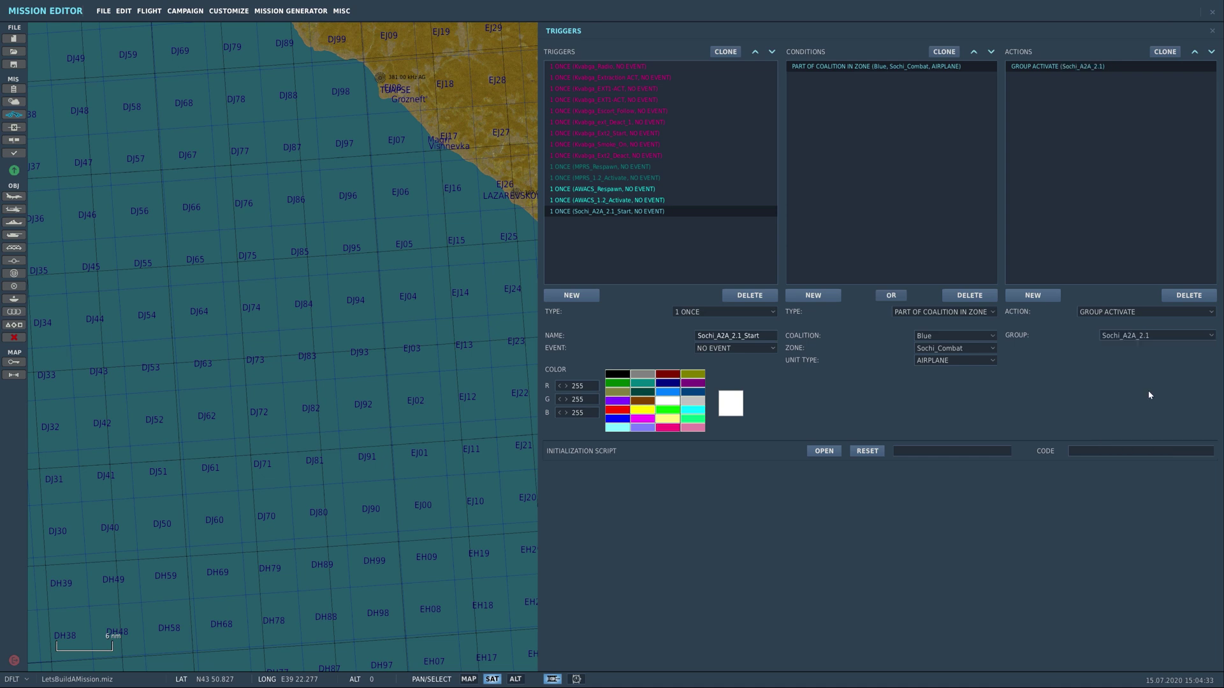
click(443, 344)
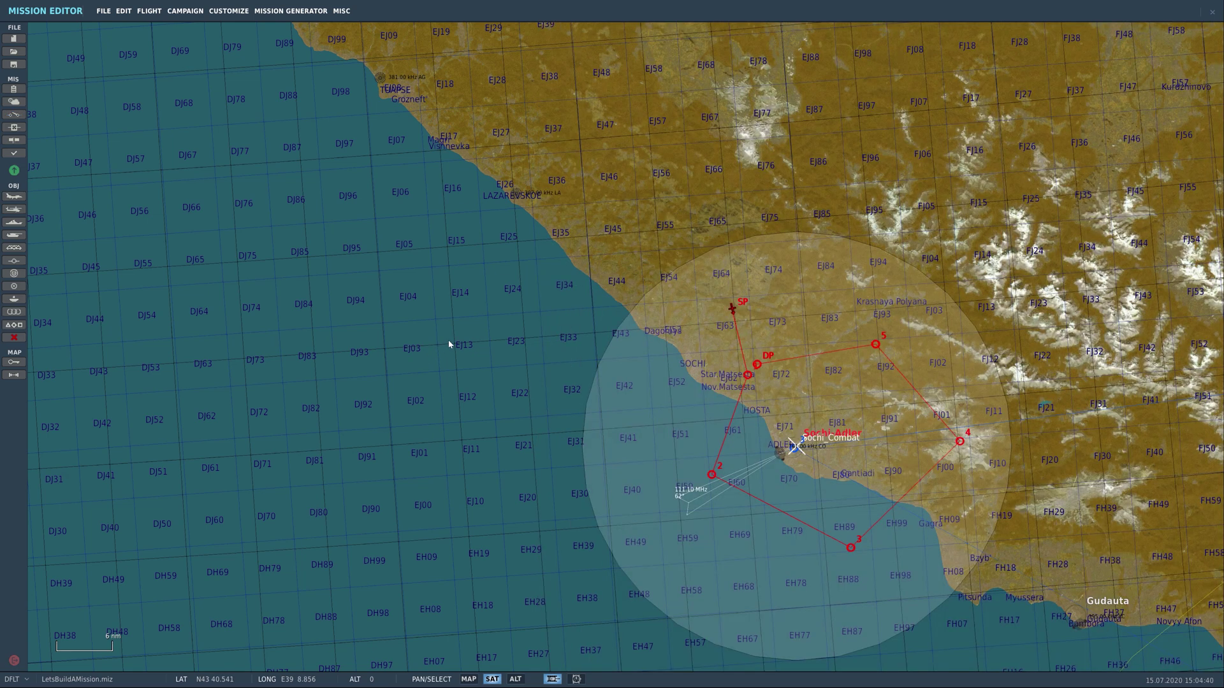
right_drag(754, 387, 698, 322)
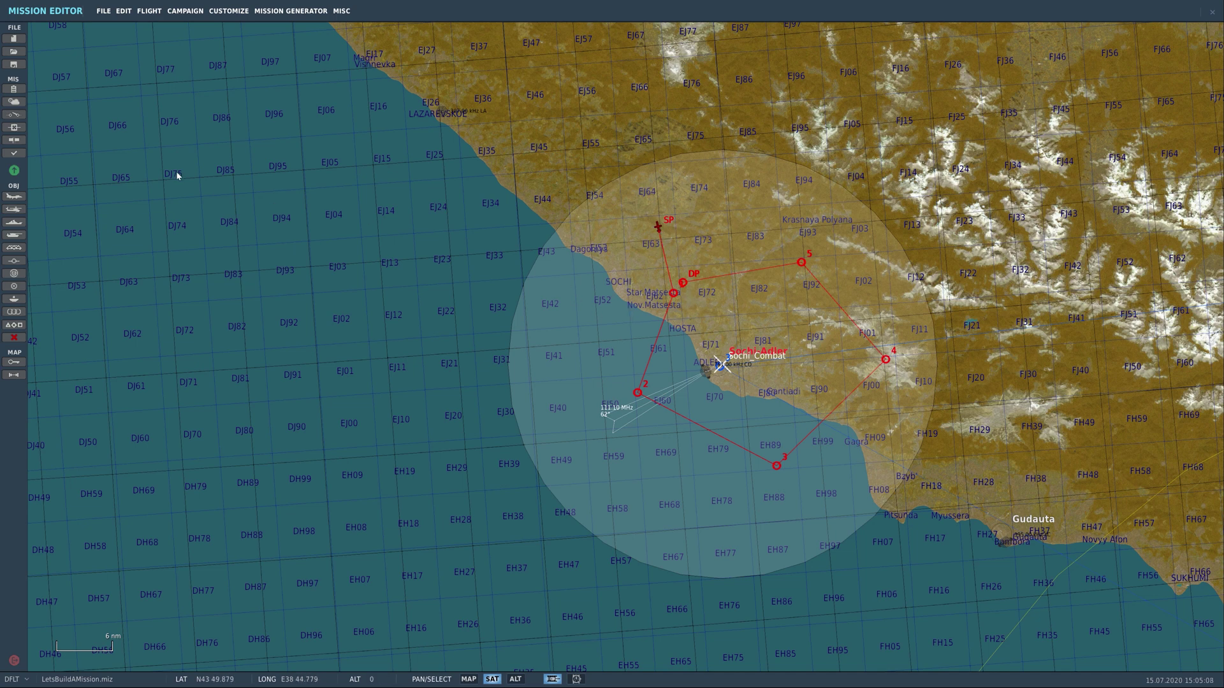
Color the Sochi_A2A_2.1_Start trigger green in the mission's trigger list
click(14, 115)
click(612, 211)
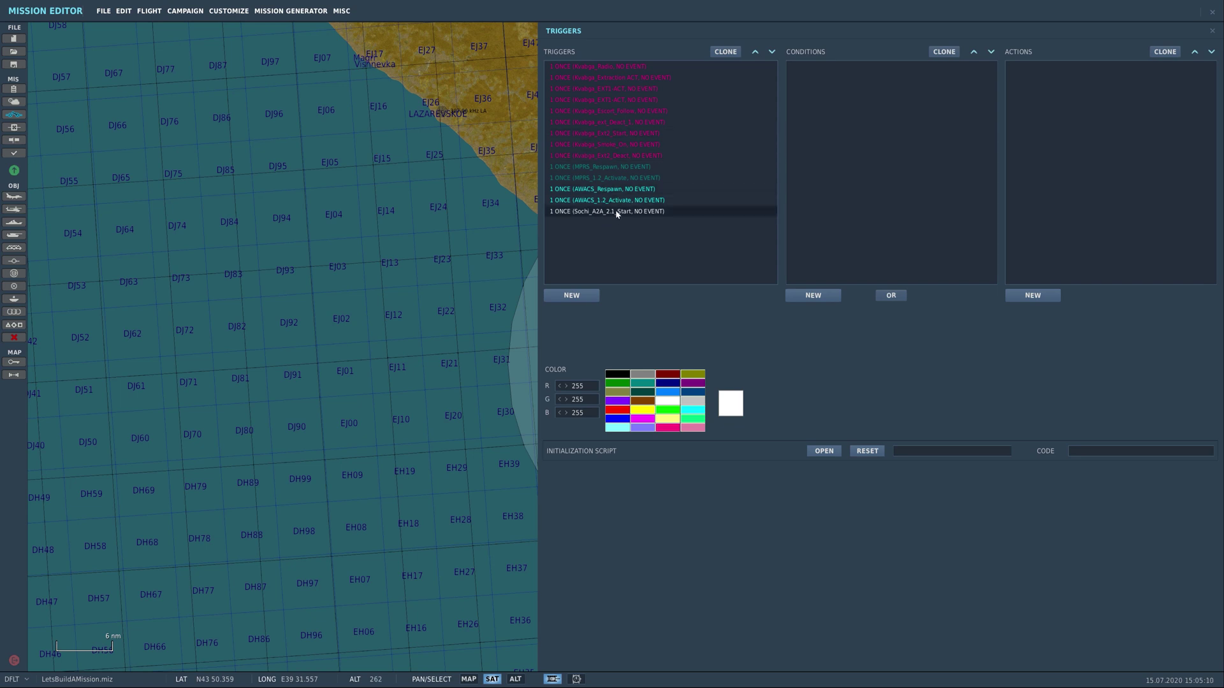
click(617, 383)
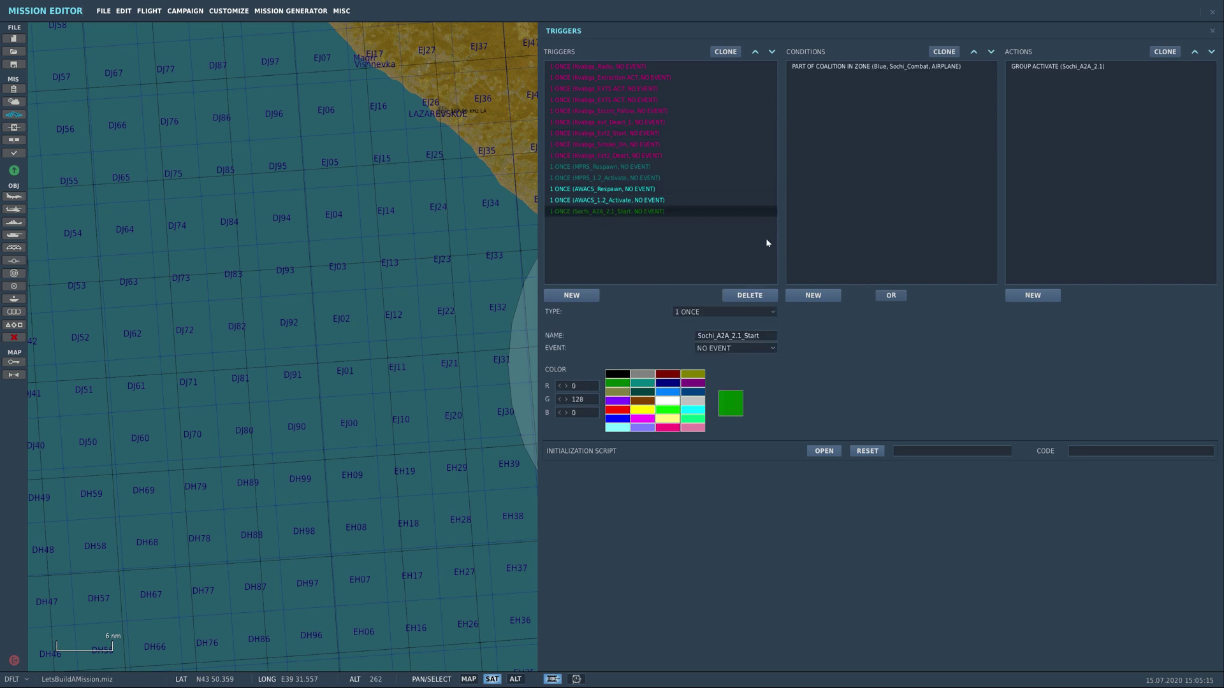
Clone the Sochi_A2A_2.1_Start trigger and rename the copy to Sochi_A2A_2.2_Start
click(725, 52)
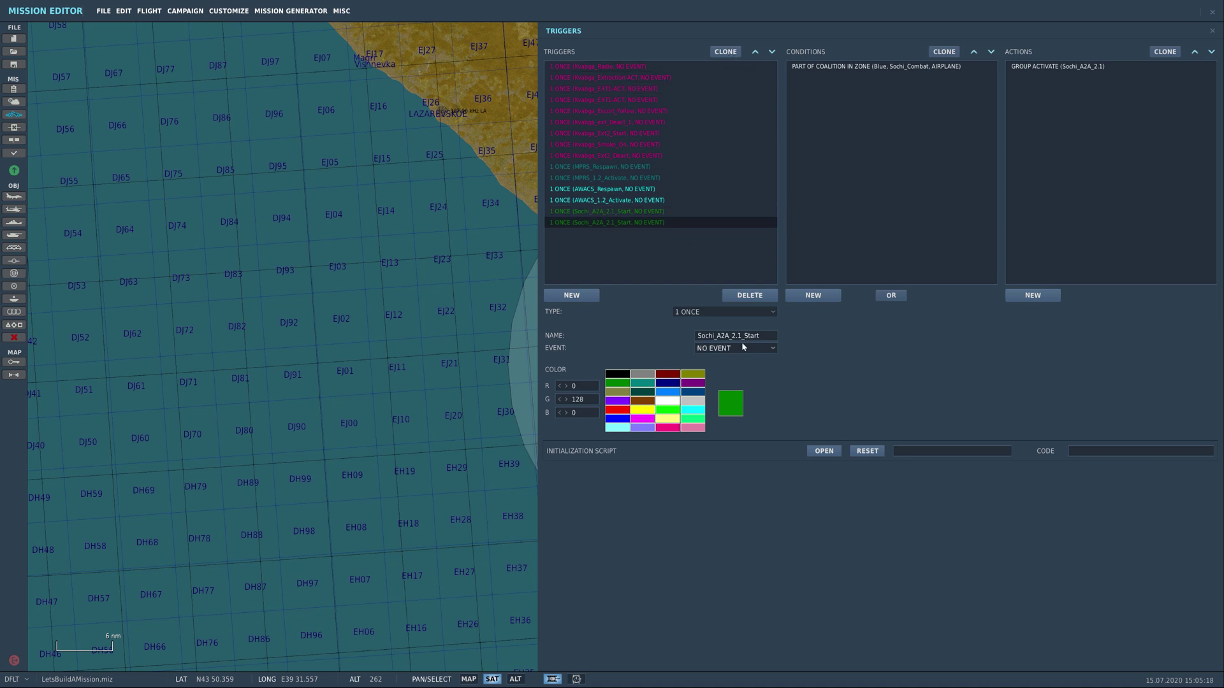
key(BackSpace)
text(2)
Add a second condition of type GROUP DEAD to the Sochi_A2A_2.2_Start trigger
click(902, 66)
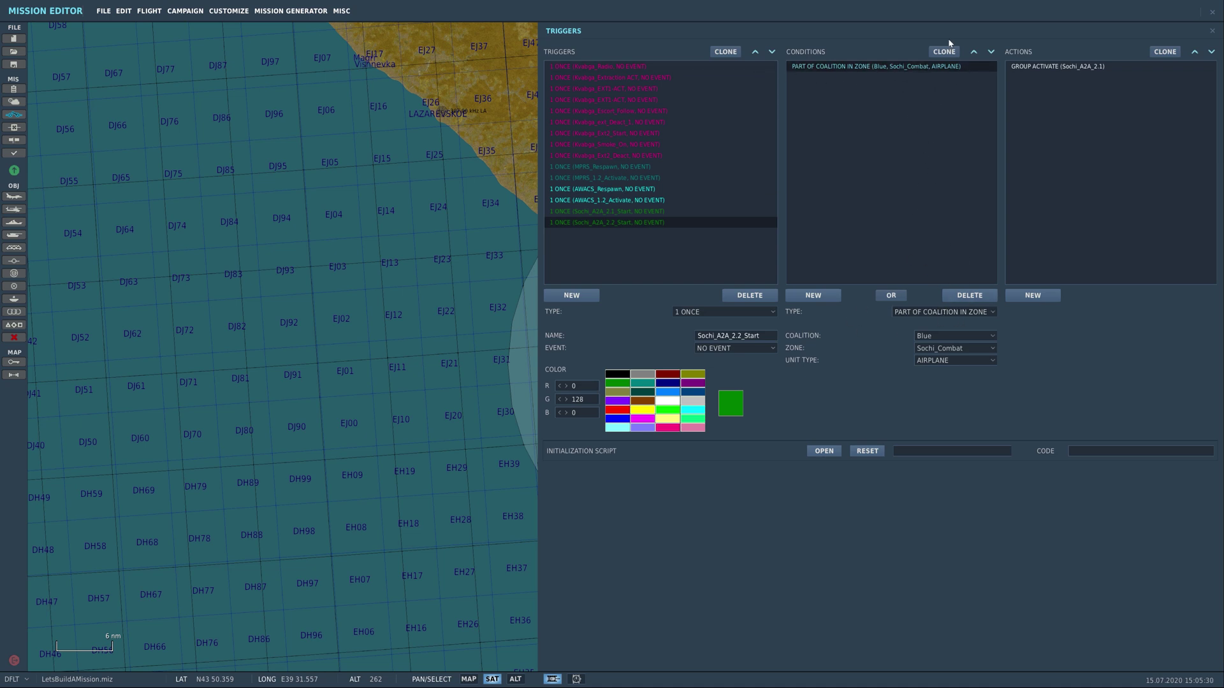
click(813, 295)
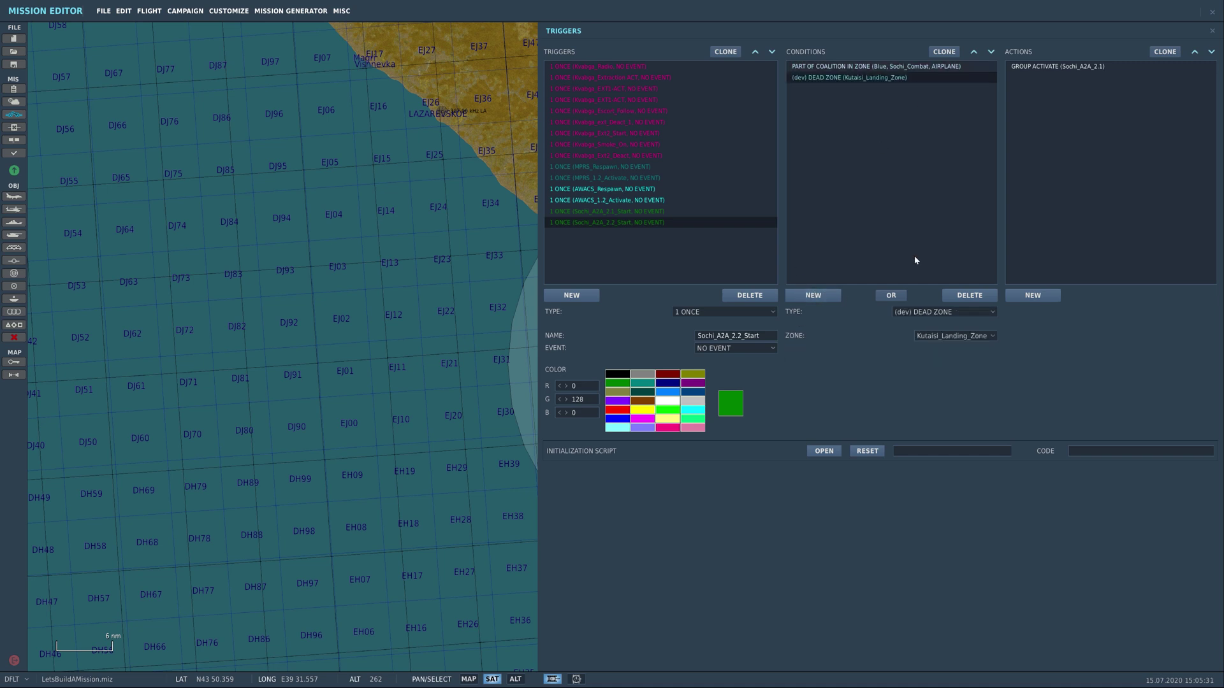
click(946, 313)
scroll(969, 354, down, 2)
scroll(974, 358, down, 1)
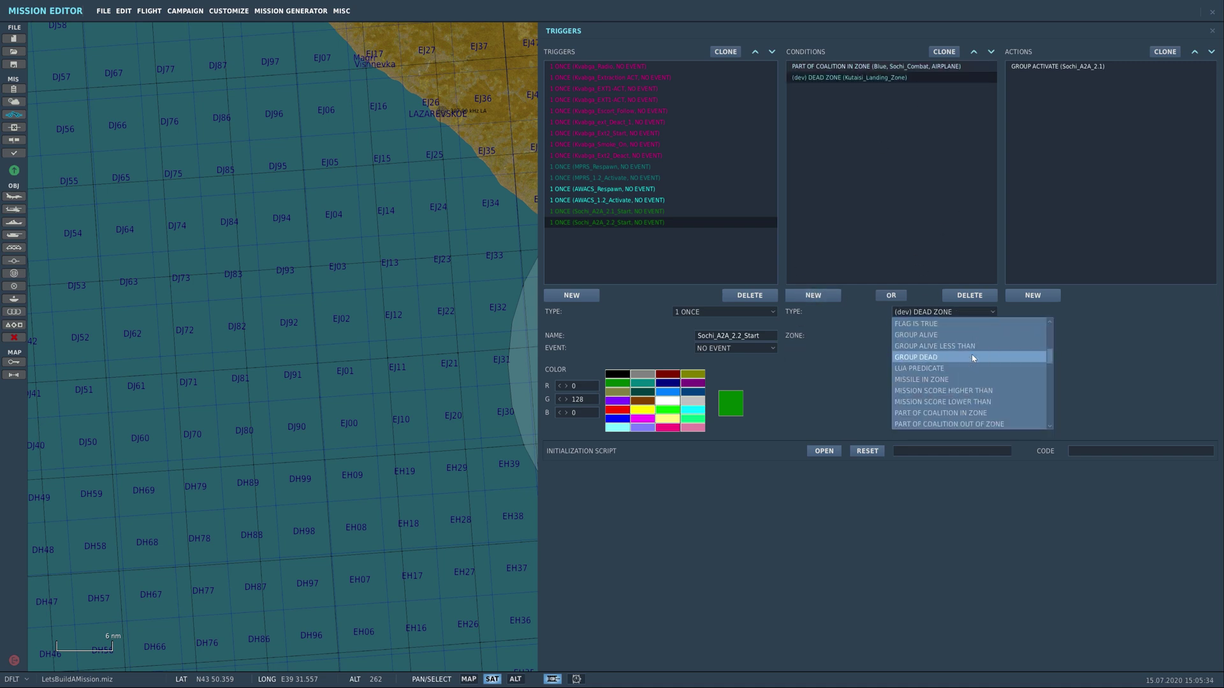
click(940, 357)
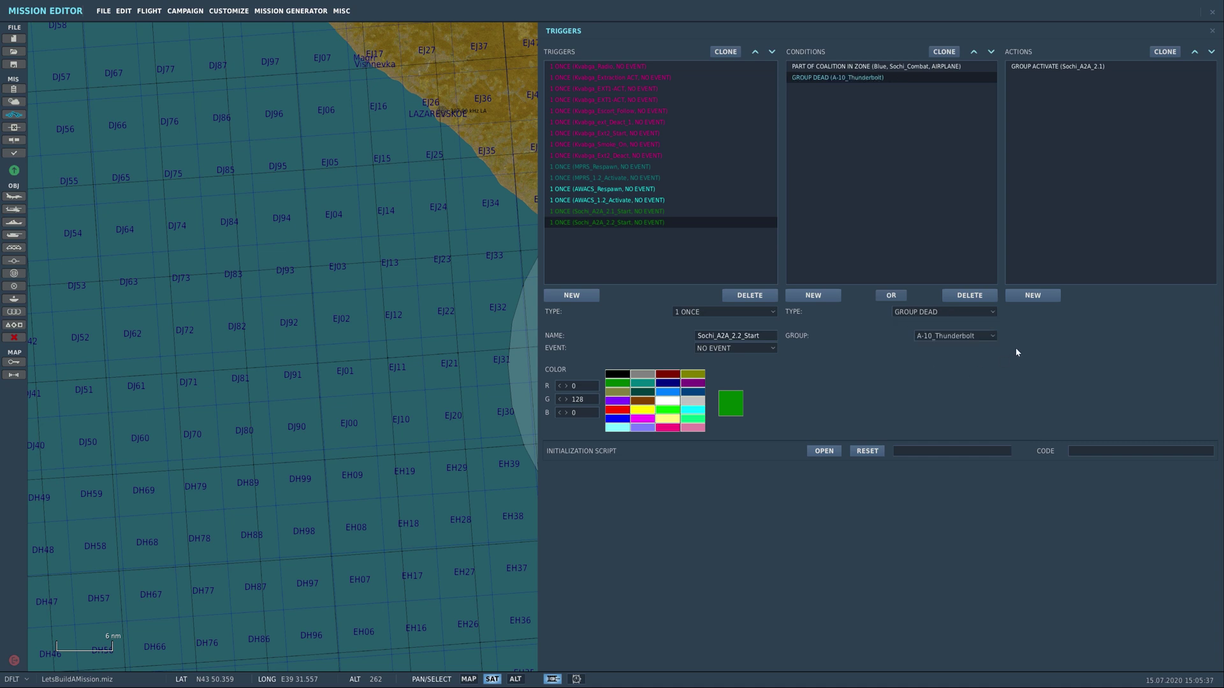
click(970, 312)
click(957, 355)
Set the GROUP DEAD condition's group to Sochi_A2A_2.1
click(966, 336)
scroll(974, 382, down, 10)
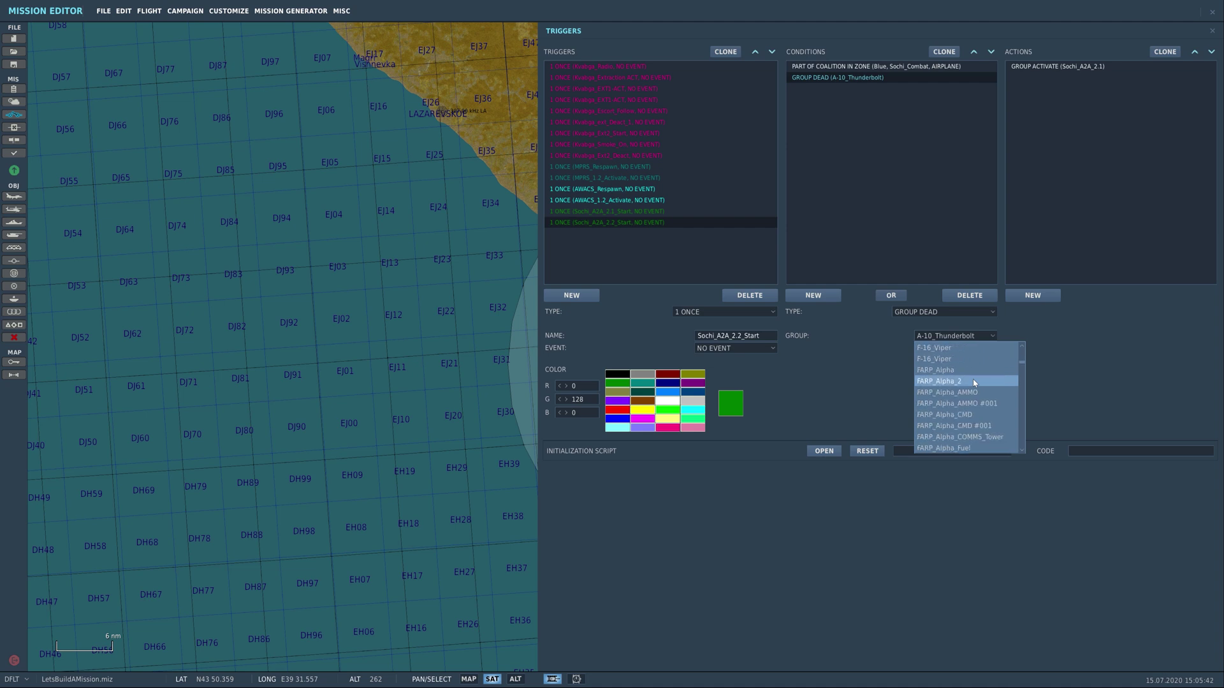
scroll(974, 382, down, 8)
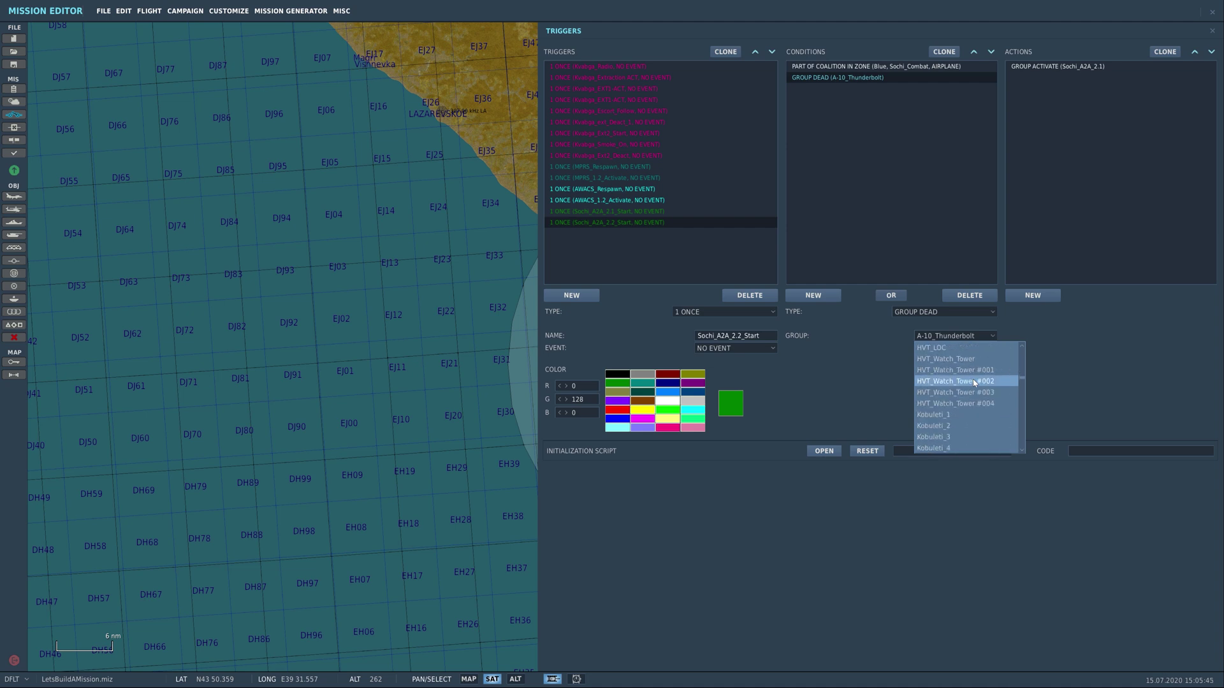
scroll(968, 389, down, 7)
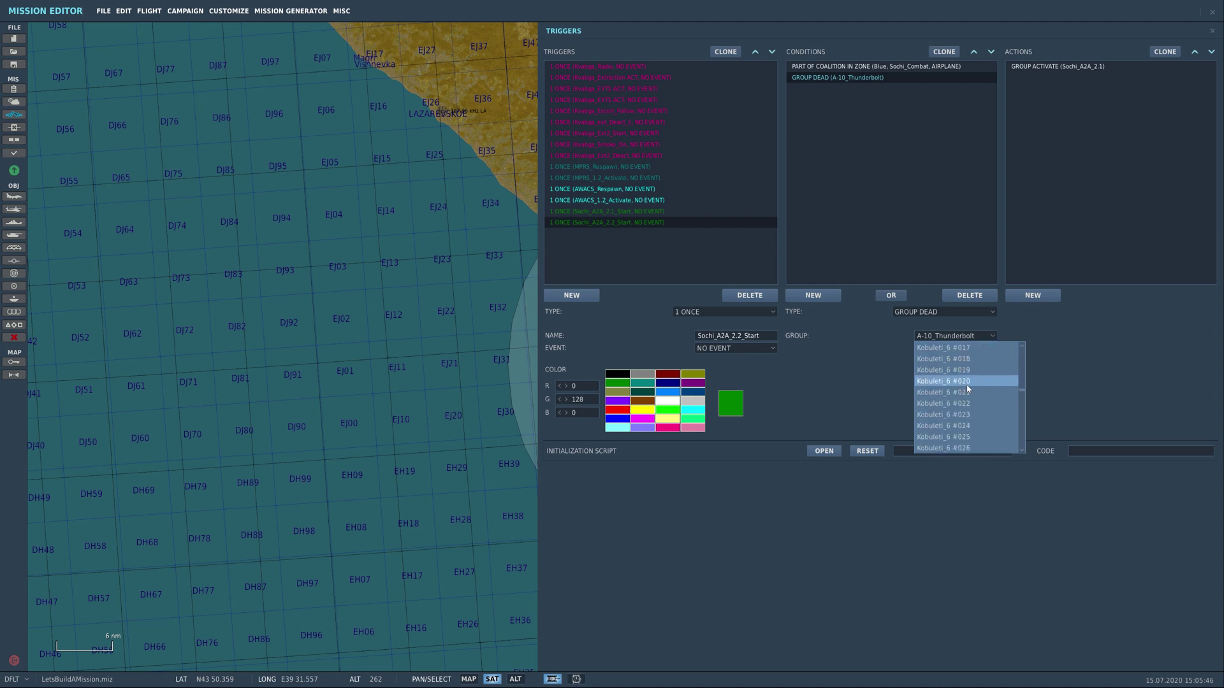
scroll(968, 389, down, 8)
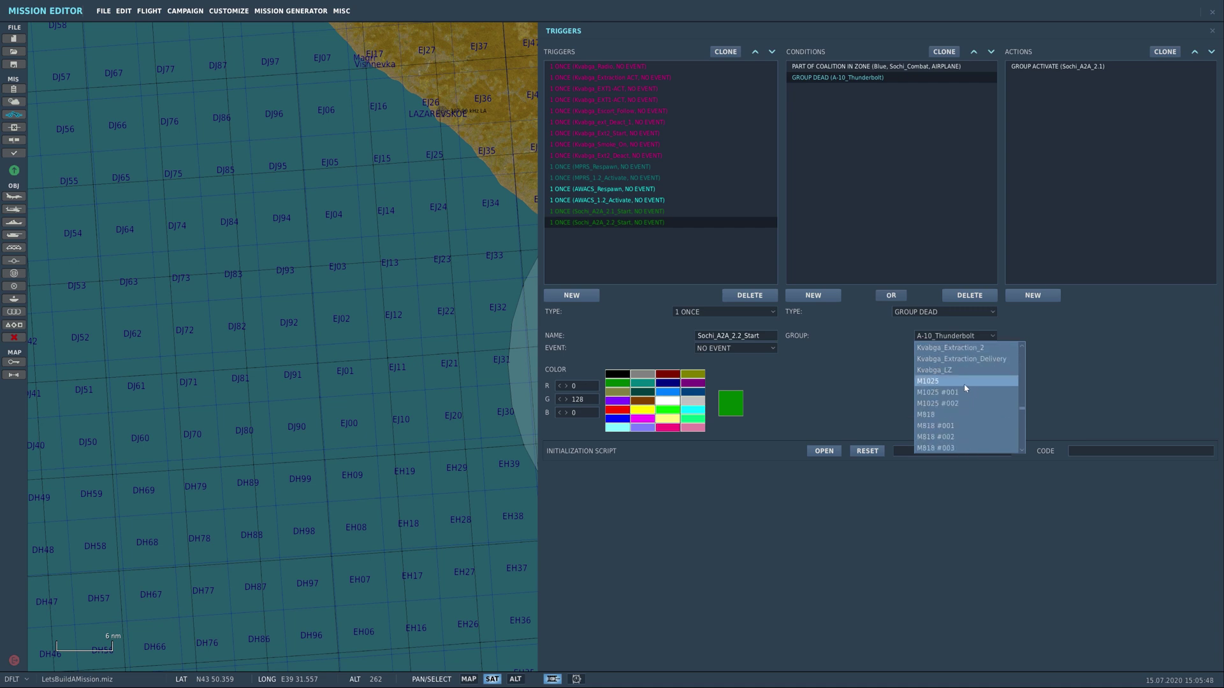
scroll(967, 390, down, 8)
scroll(965, 391, up, 9)
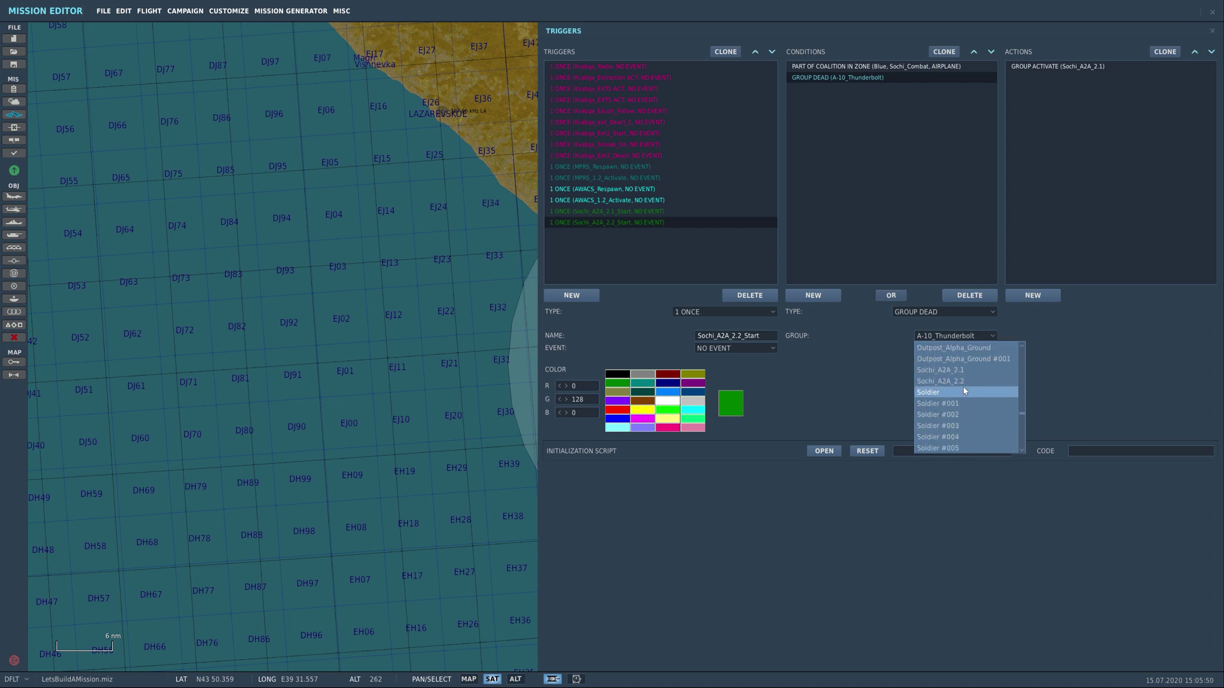
click(965, 381)
click(975, 336)
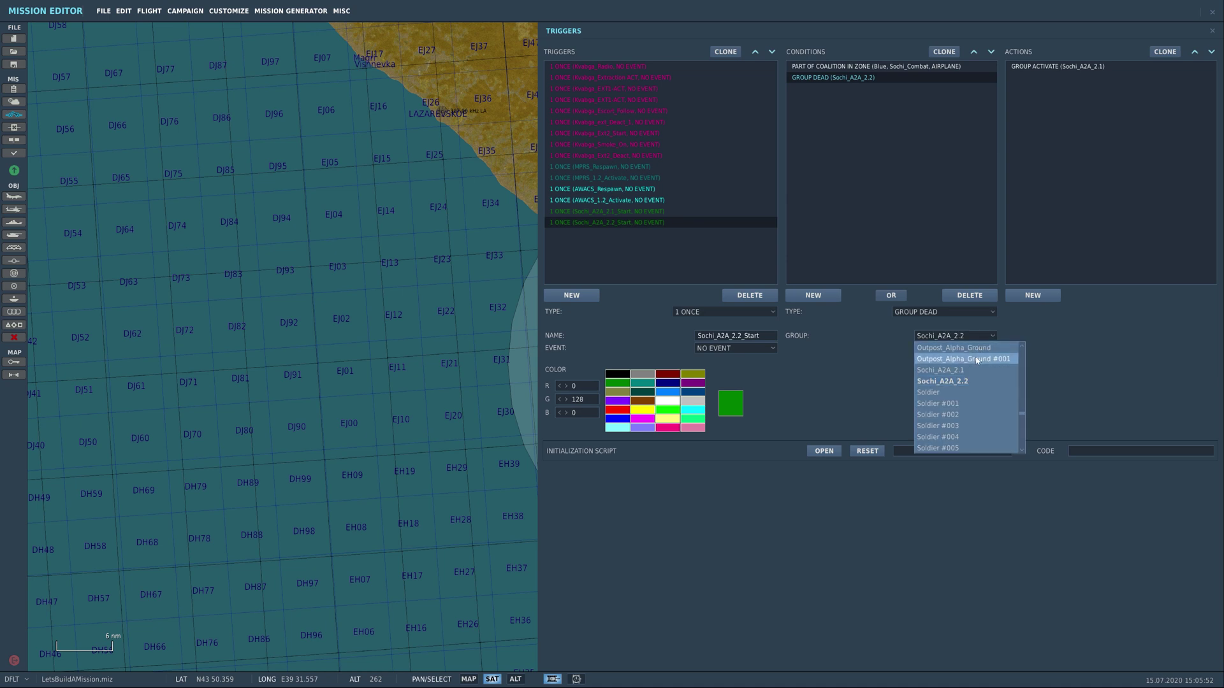
click(972, 371)
Change the group in the trigger's GROUP ACTIVATE action to Sochi_A2A_2.2
click(1103, 67)
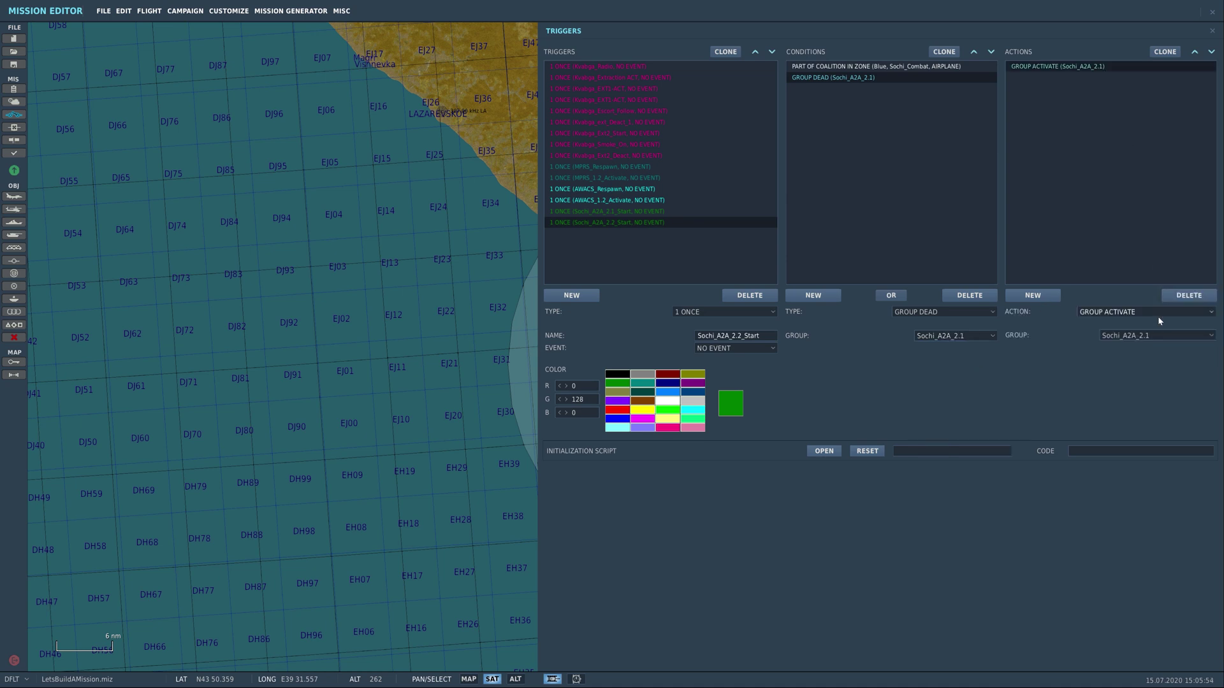
click(1158, 336)
click(1125, 357)
Close the trigger editor and examine the flight route, the Sochi_Combat zone and the Sochi-Adler airfield on the map
drag(468, 304, 139, 318)
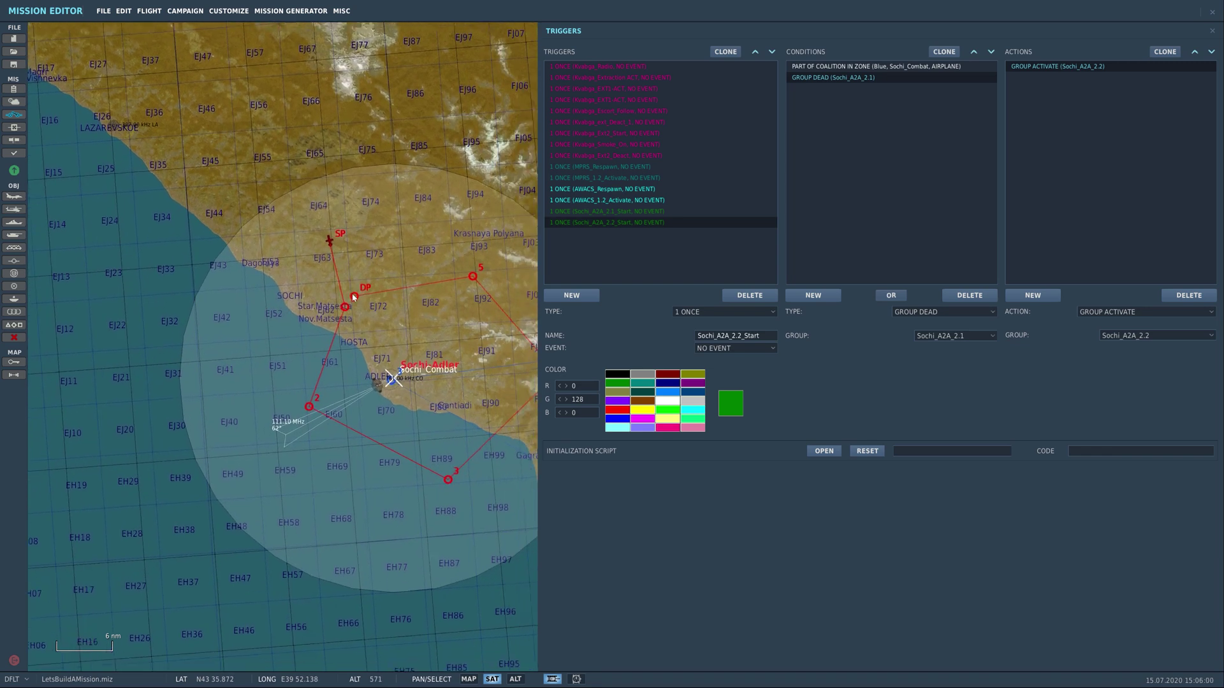
drag(353, 297, 313, 226)
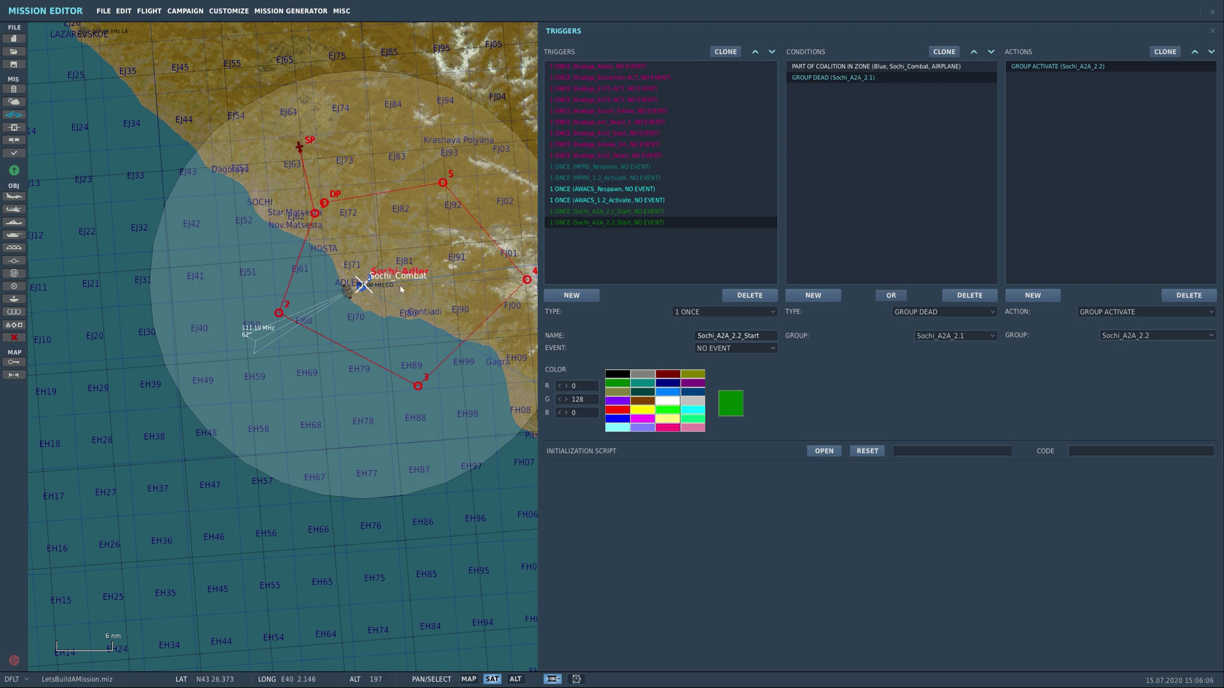
click(399, 320)
right_drag(444, 436, 595, 484)
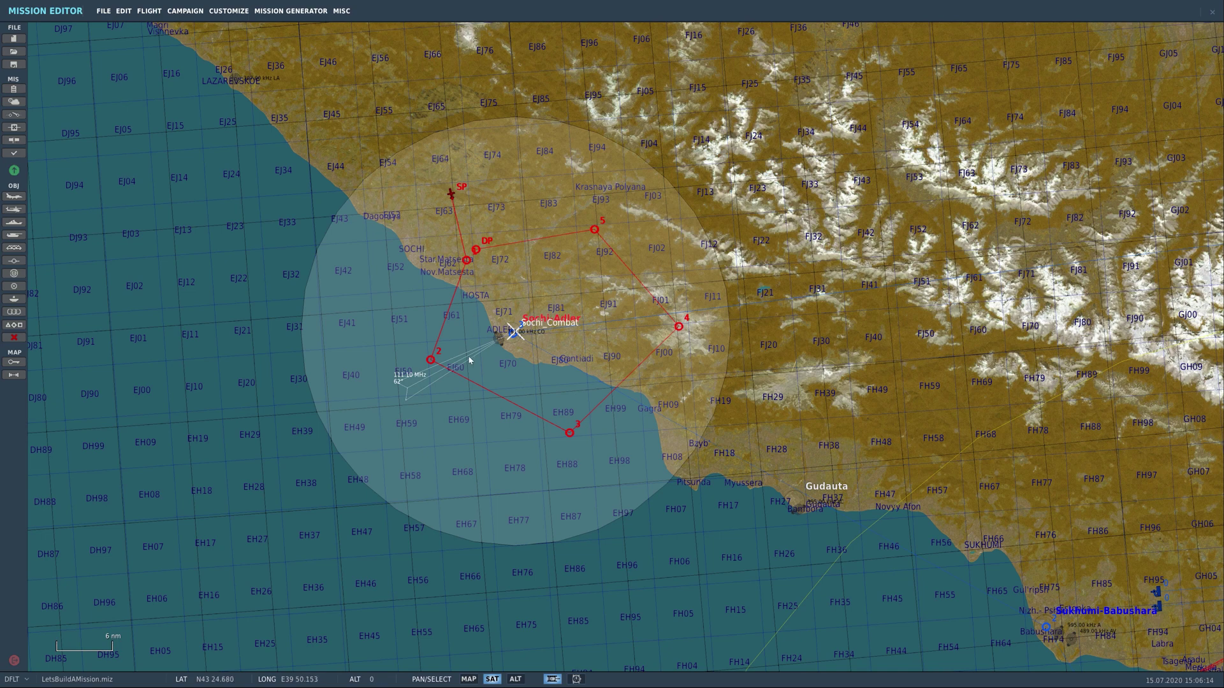
right_drag(663, 487, 656, 357)
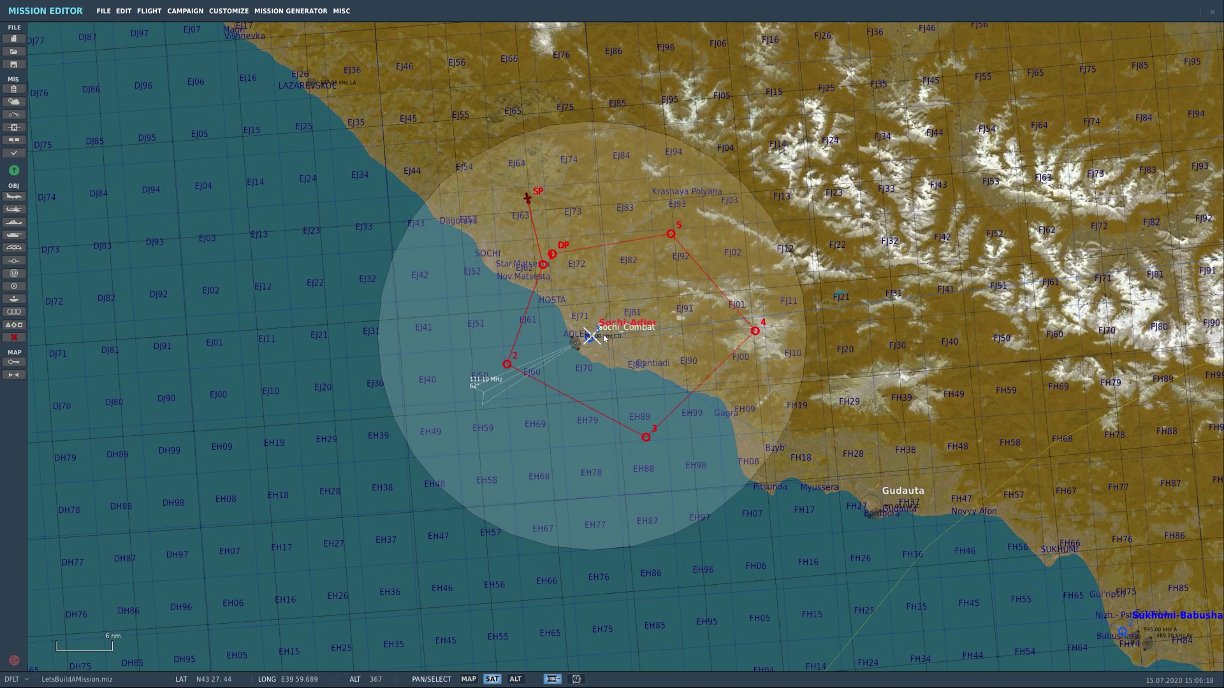
scroll(590, 345, up, 5)
scroll(590, 345, up, 6)
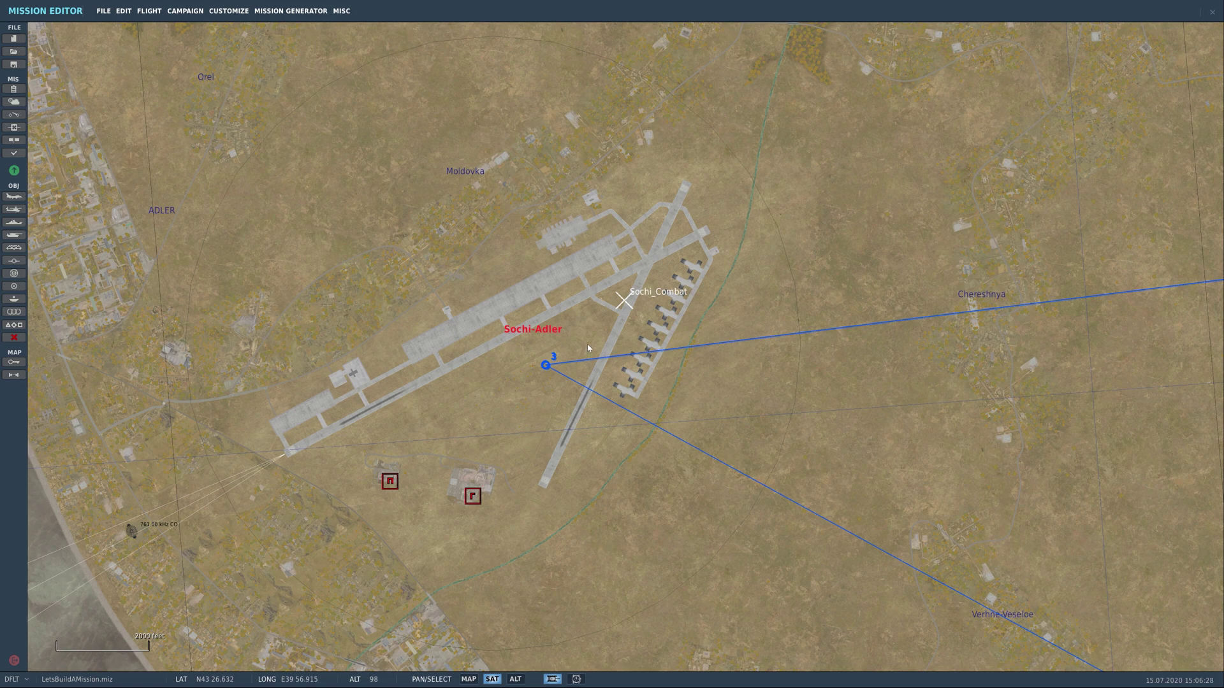
scroll(588, 347, down, 8)
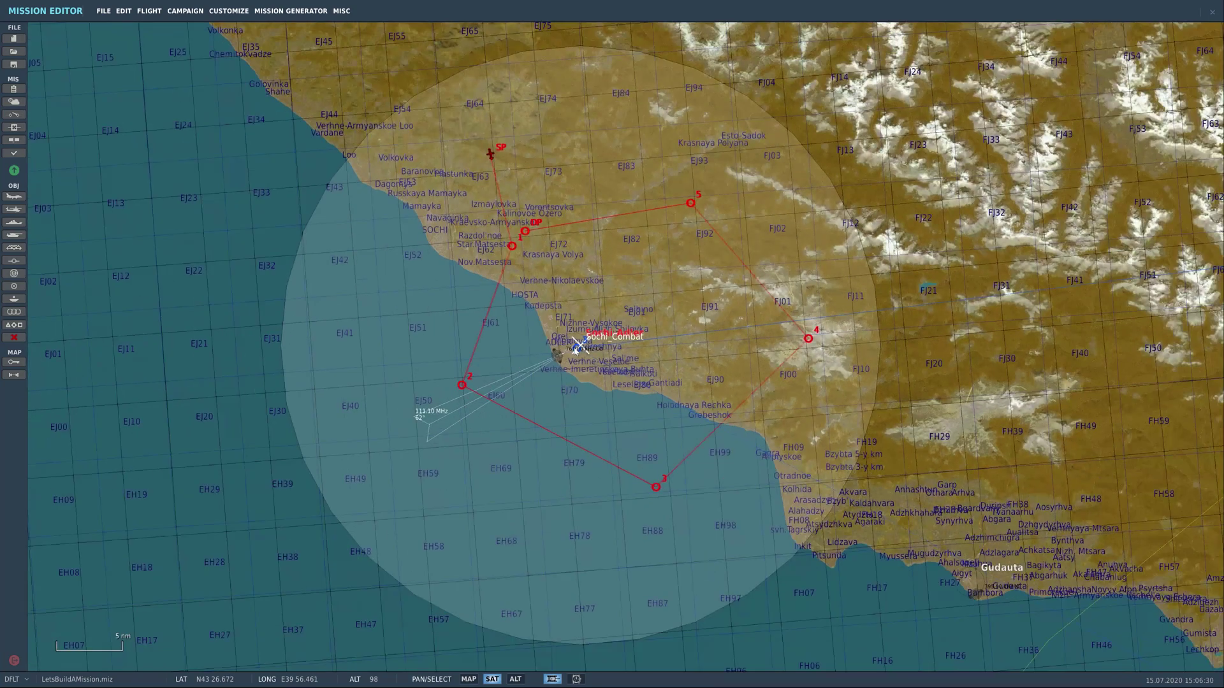
right_drag(577, 350, 656, 331)
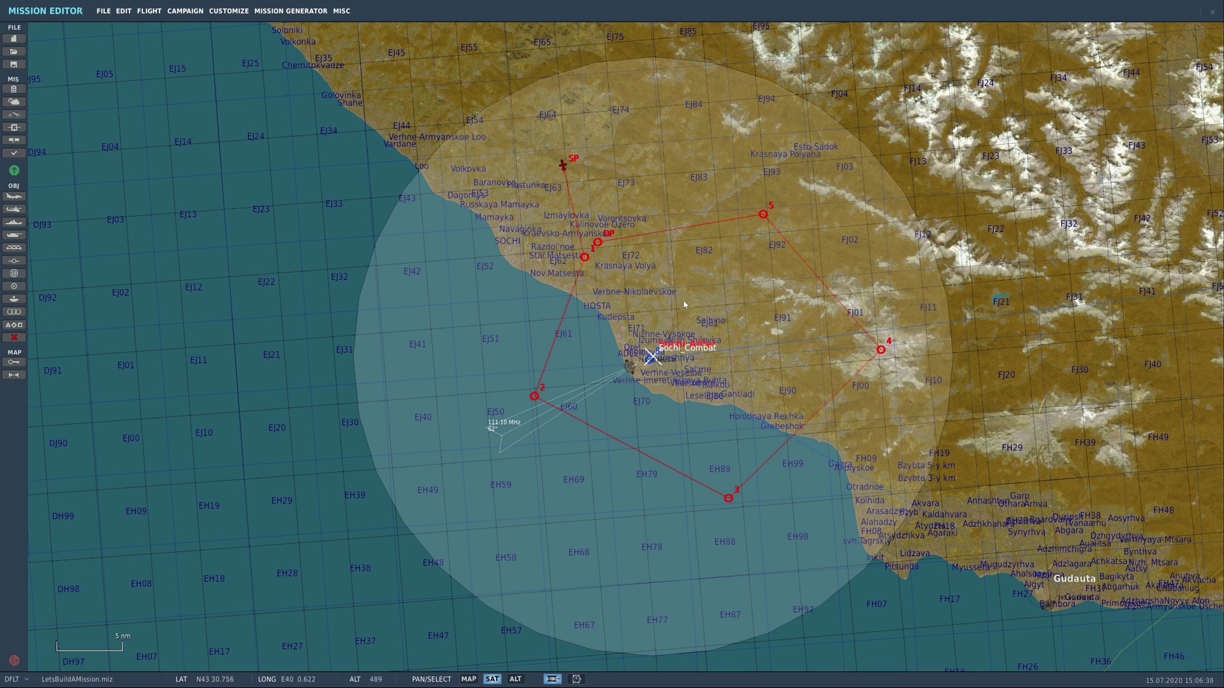
drag(681, 305, 725, 319)
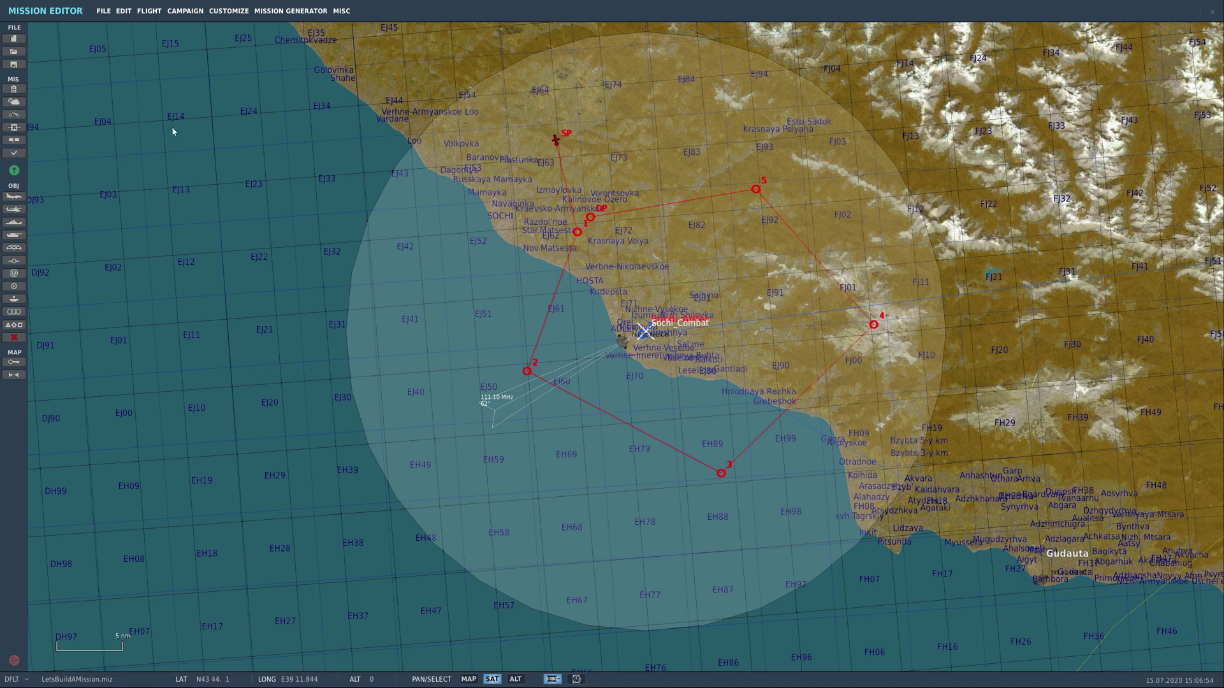
Reopen the mission triggers, review both Sochi triggers, and add an OR after the GROUP DEAD condition of Sochi_A2A_2.2_Start
click(13, 115)
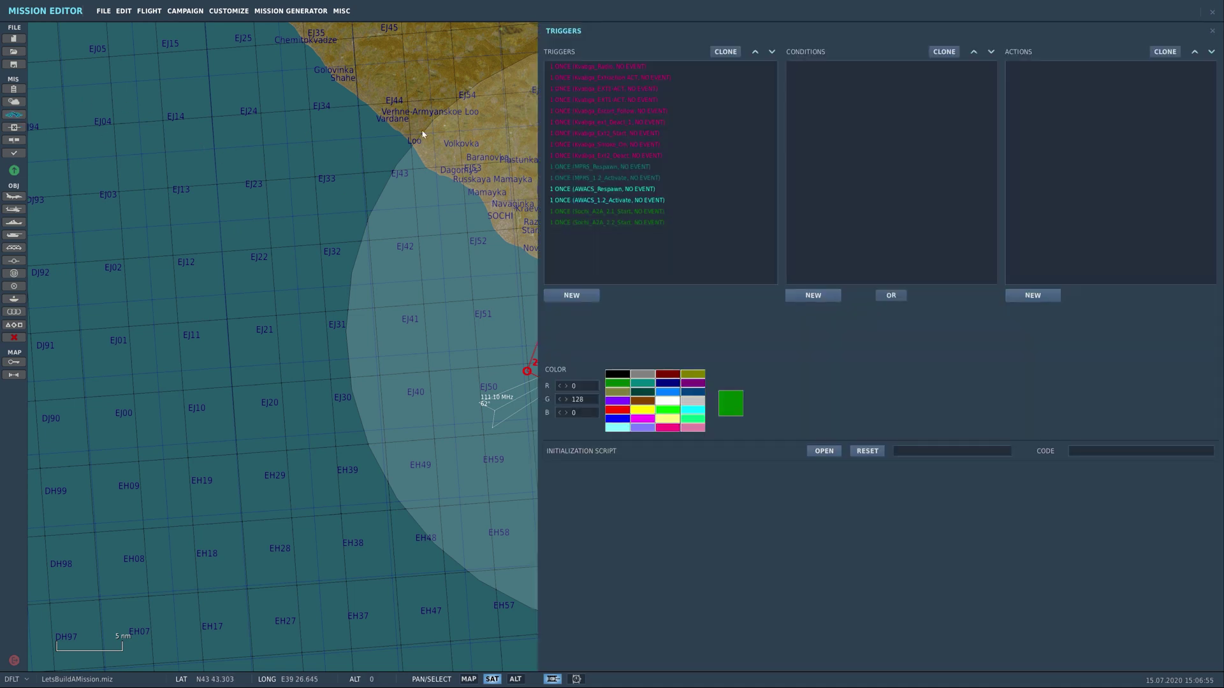
click(600, 210)
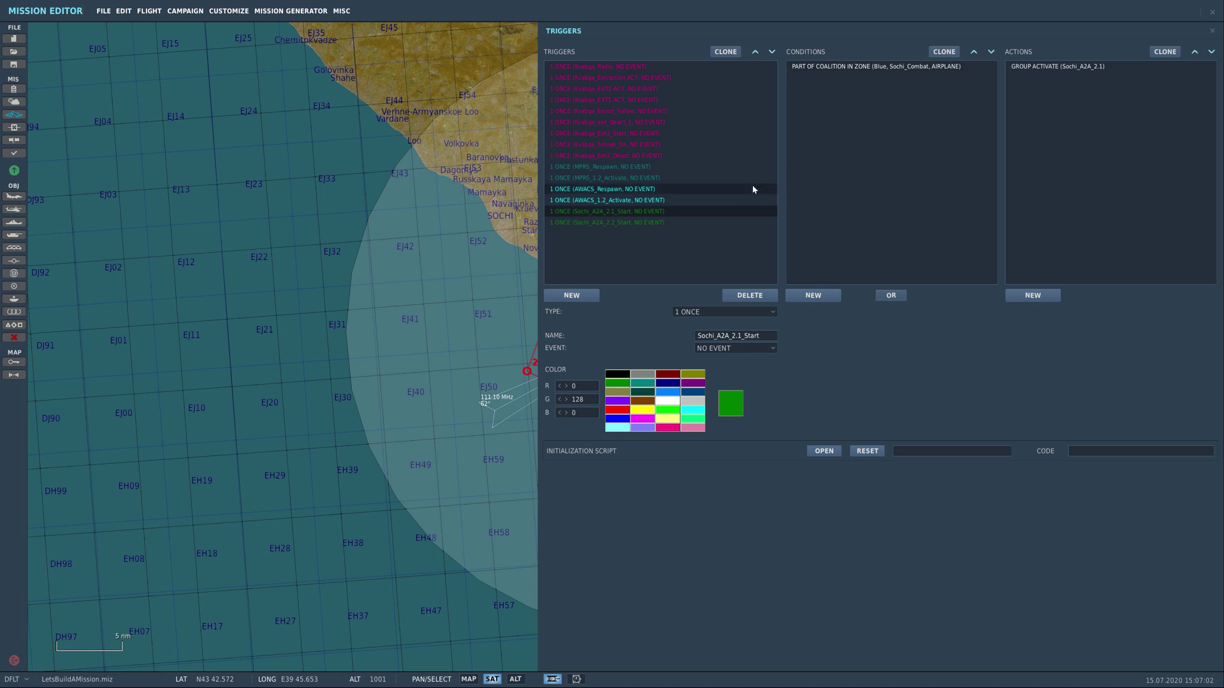
click(615, 223)
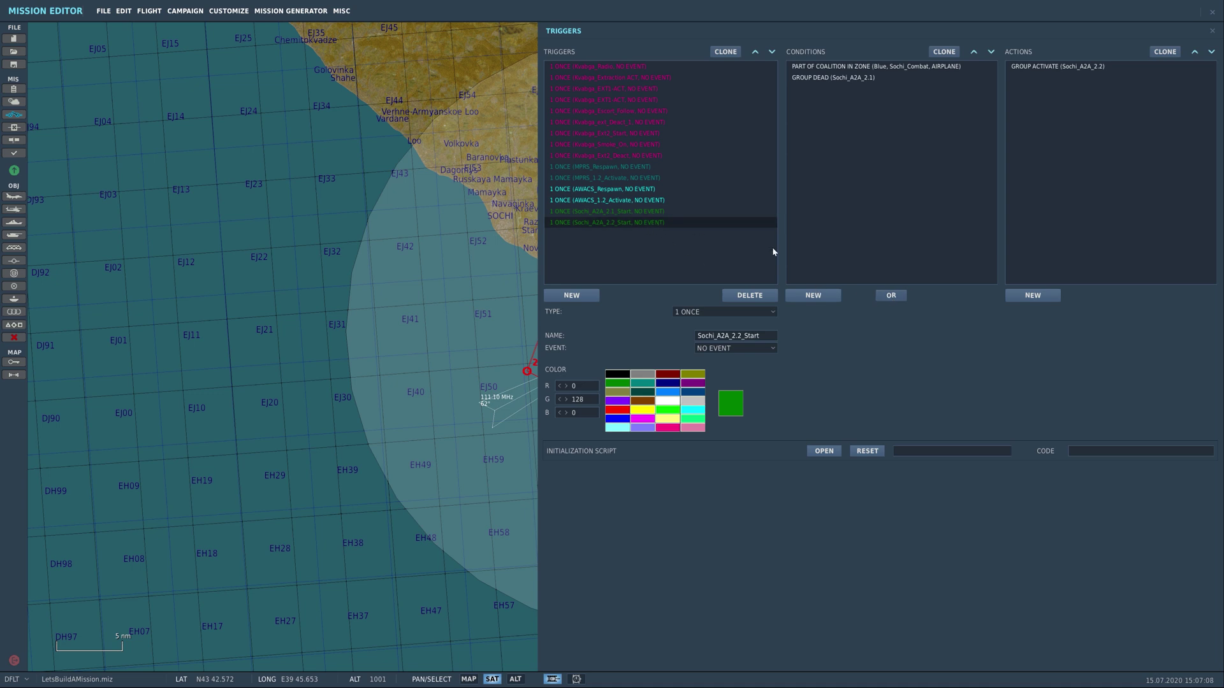
click(854, 78)
click(891, 295)
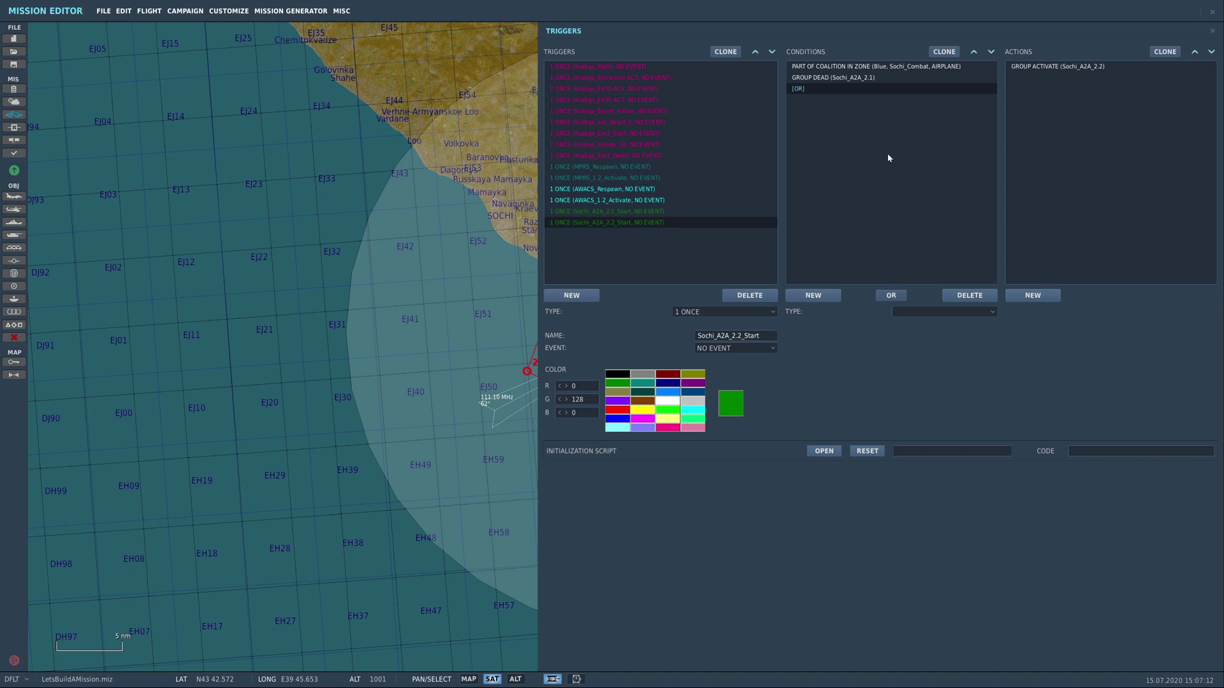
Add a UNIT'S AGL ALTITUDE LOWER THAN condition after the OR in the Sochi_A2A_2.2_Start trigger
click(814, 295)
click(974, 311)
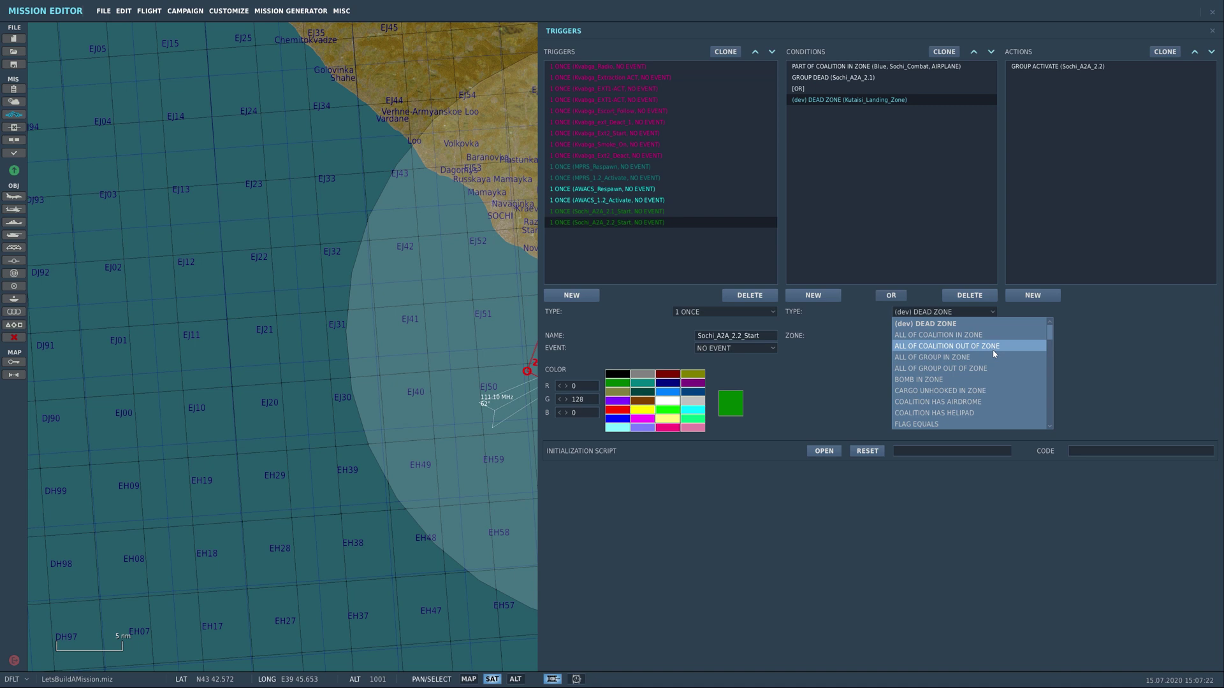
scroll(994, 354, down, 4)
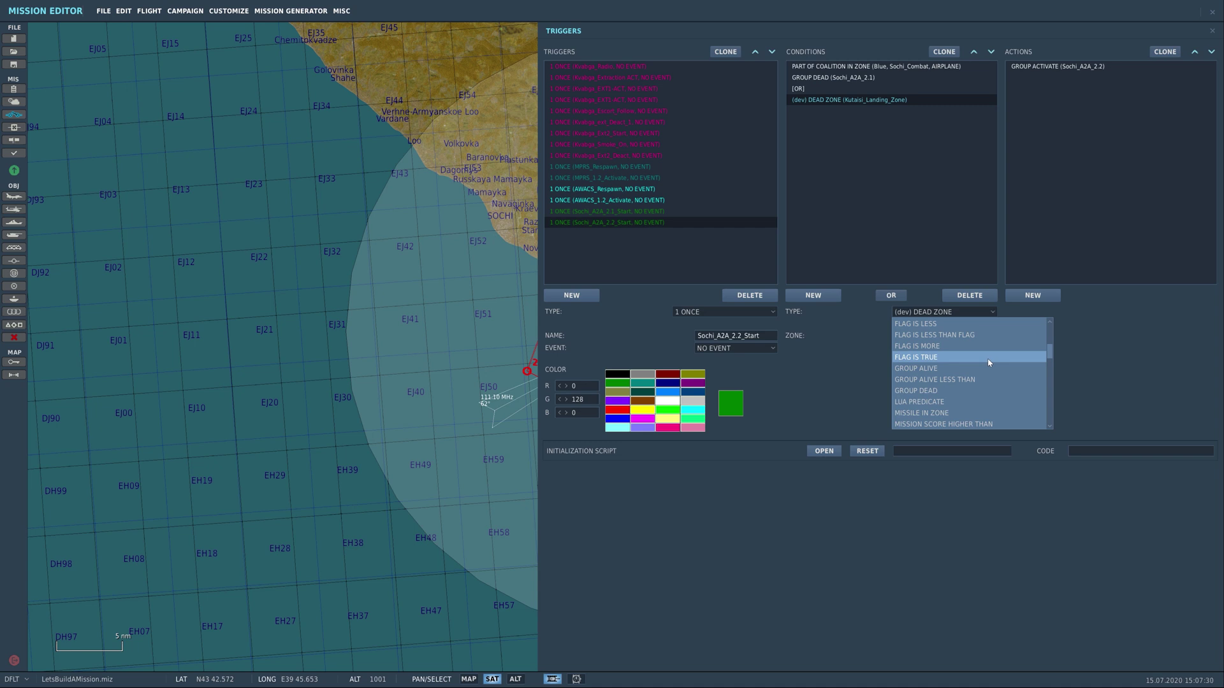
scroll(988, 363, down, 4)
scroll(988, 363, down, 3)
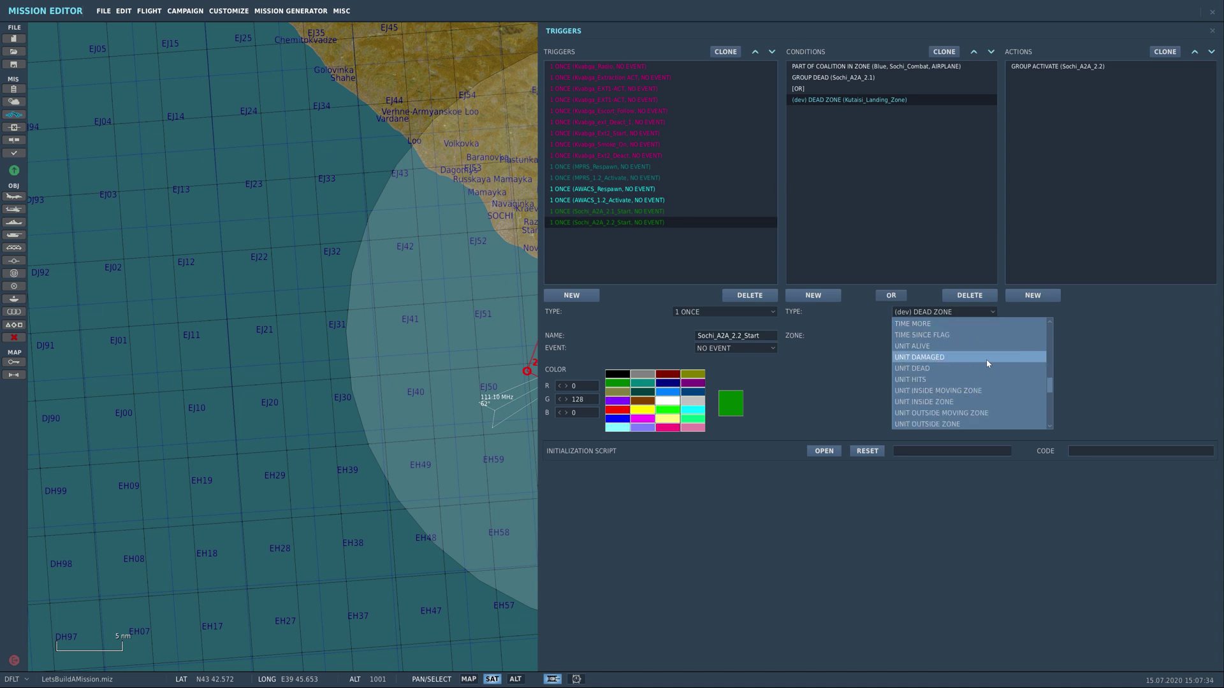
scroll(988, 365, down, 1)
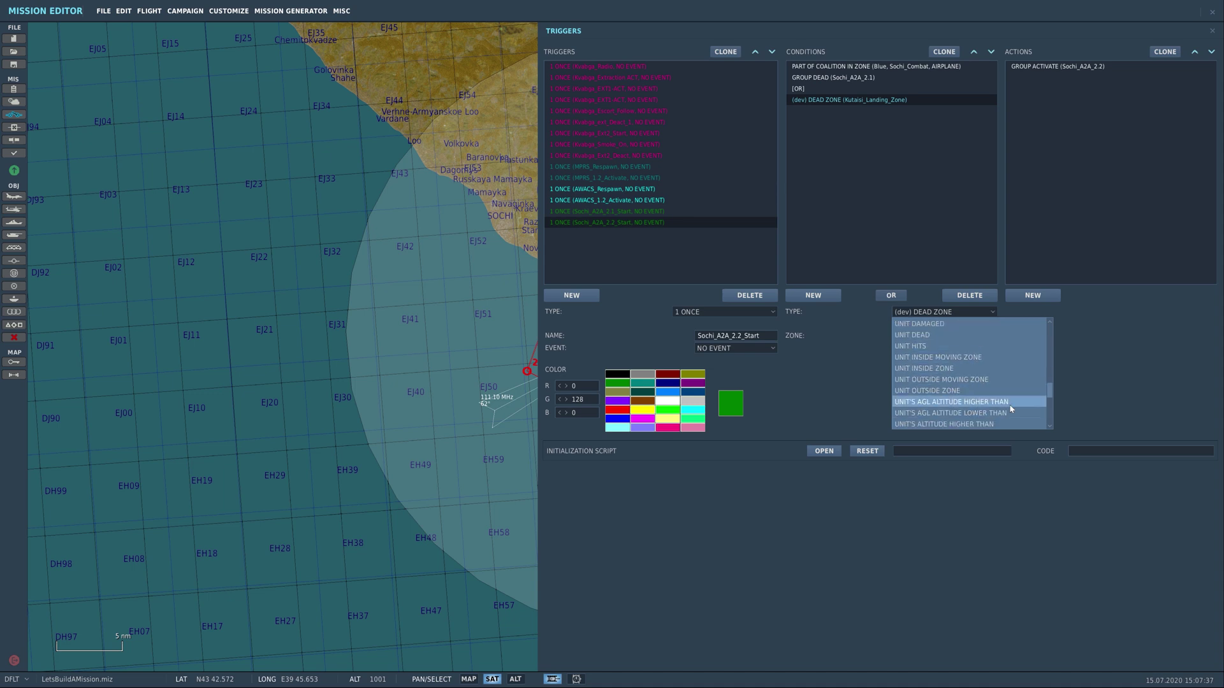
click(949, 414)
Set the AGL altitude condition's unit to Sochi_Mig_1 and its altitude to 30
click(948, 334)
scroll(950, 383, down, 2)
scroll(950, 386, down, 10)
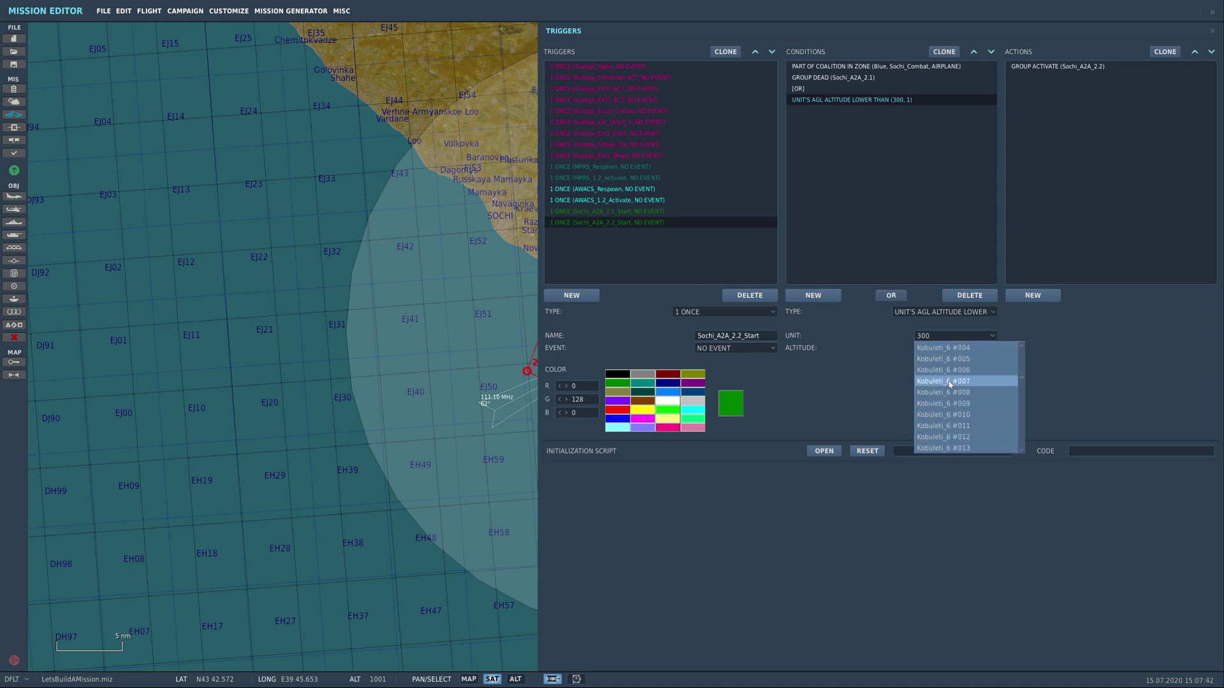
scroll(948, 383, down, 5)
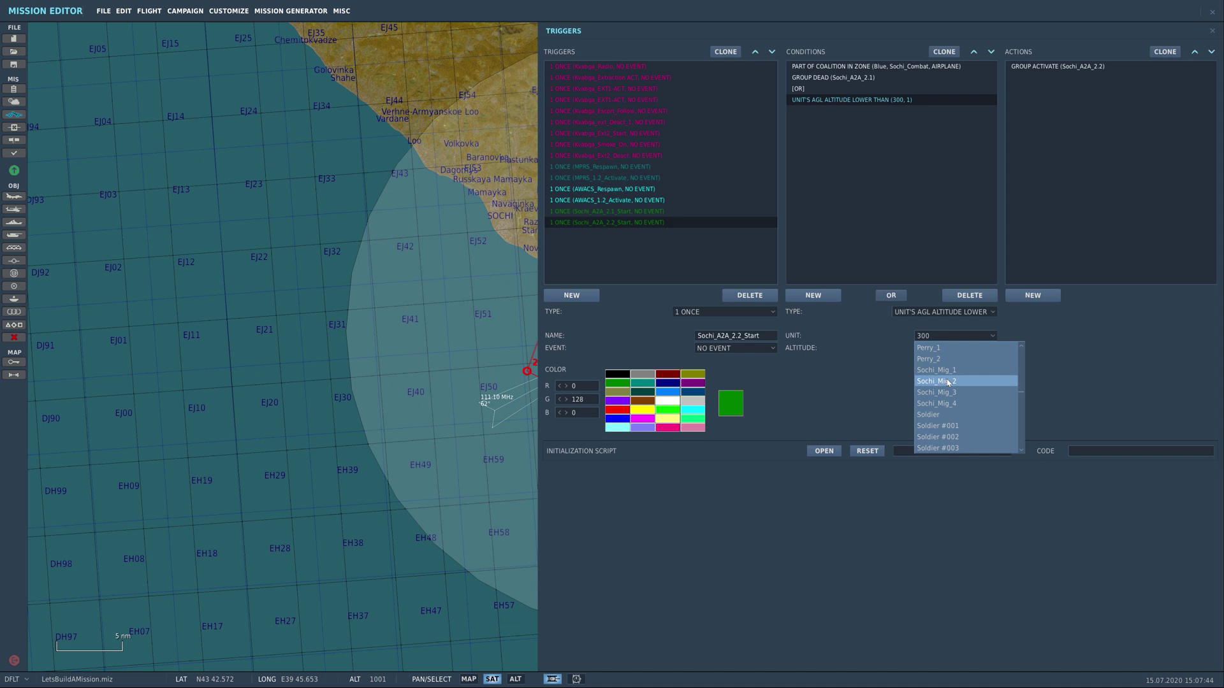
scroll(947, 381, down, 6)
scroll(946, 381, down, 2)
scroll(947, 380, down, 5)
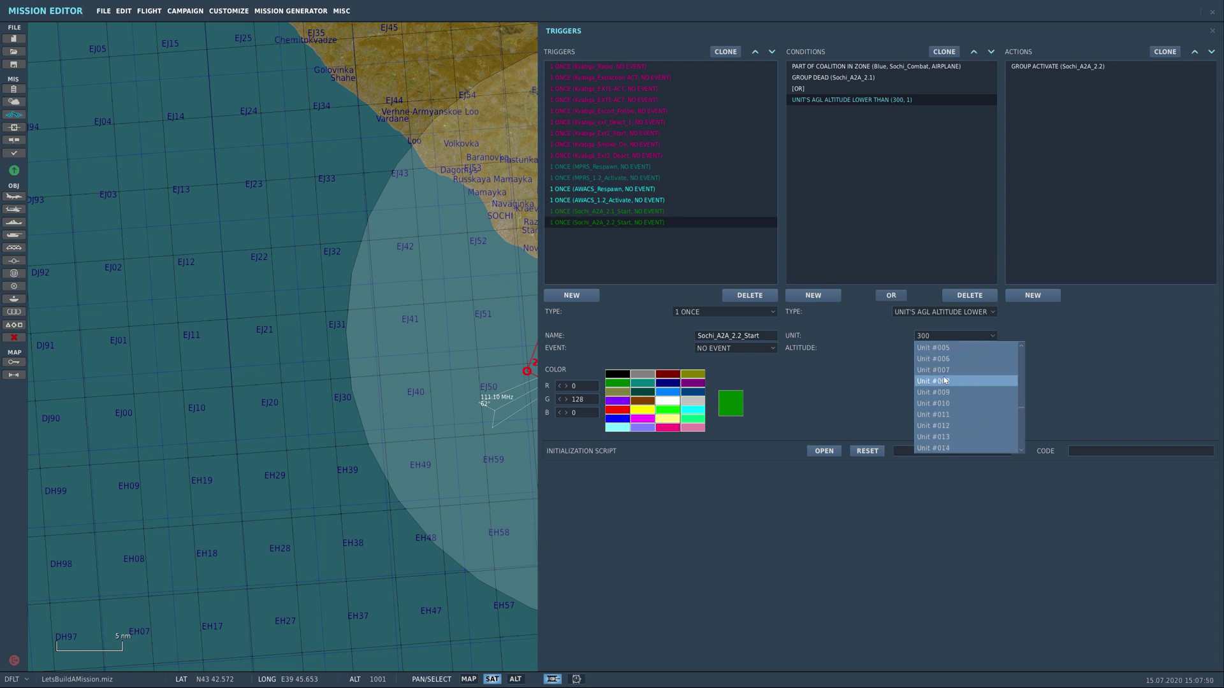
scroll(943, 380, down, 10)
scroll(943, 381, up, 19)
scroll(943, 381, up, 5)
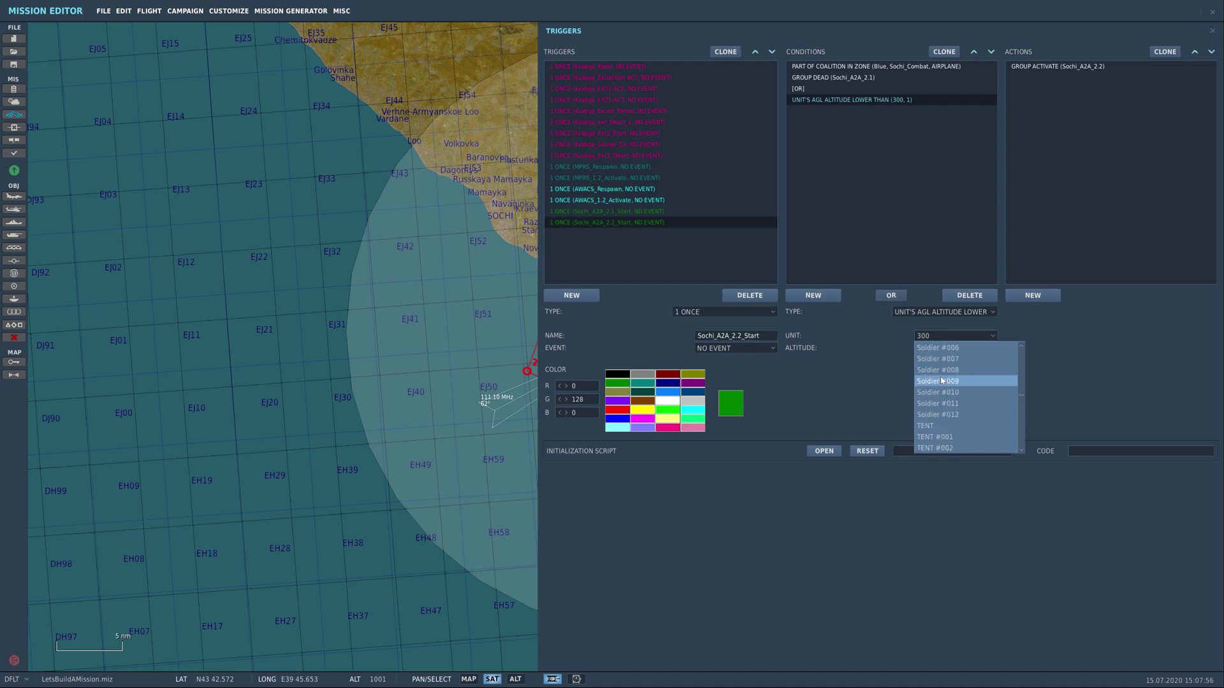
scroll(942, 382, up, 4)
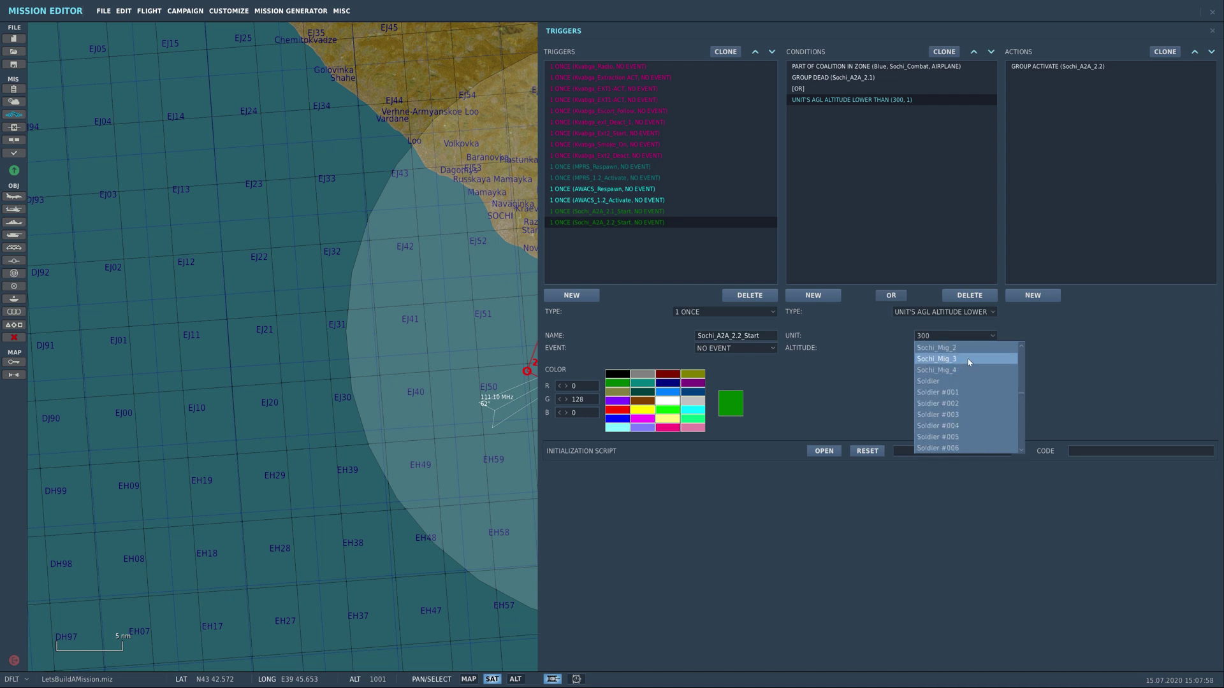
click(960, 370)
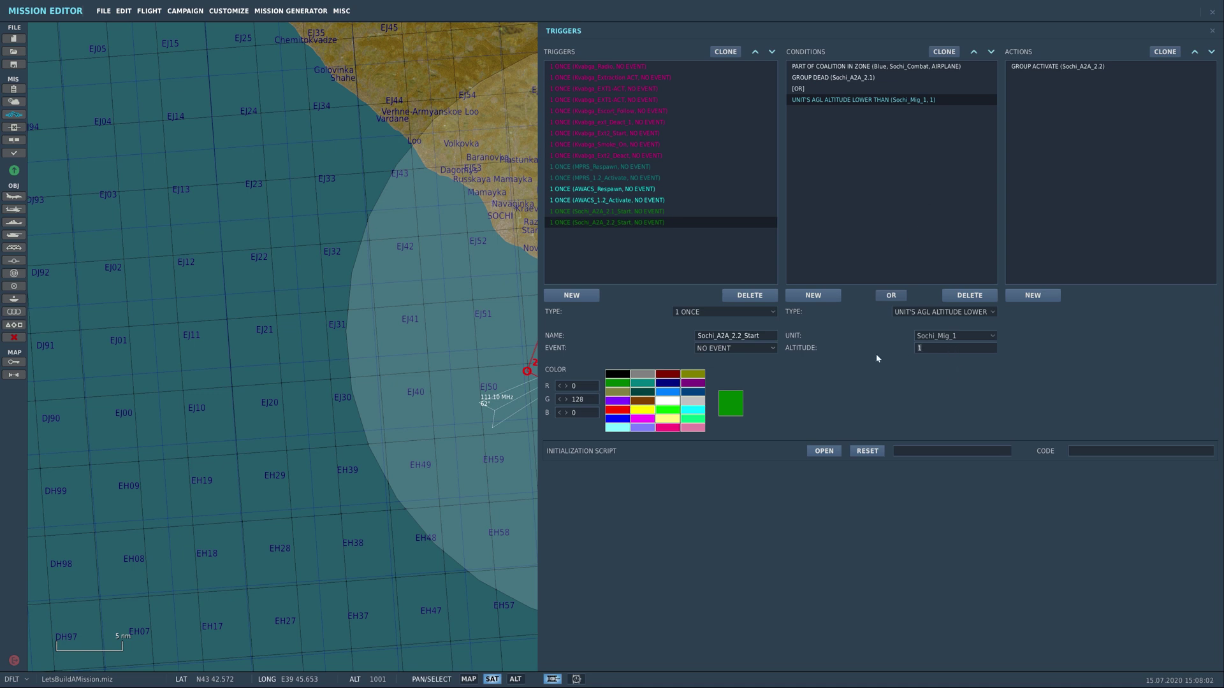
text(30)
Add another OR to Sochi_A2A_2.2_Start and place below it a clone of the 30 AGL altitude condition with unit Sochi_Mig_2
click(893, 297)
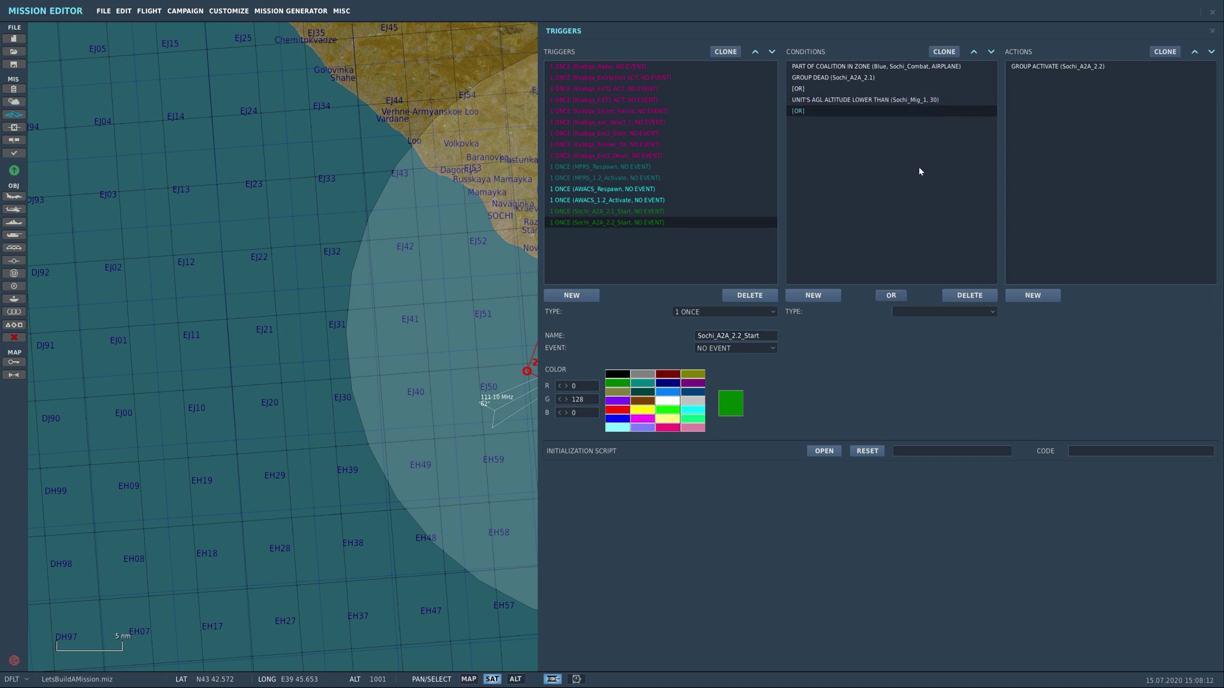
click(944, 51)
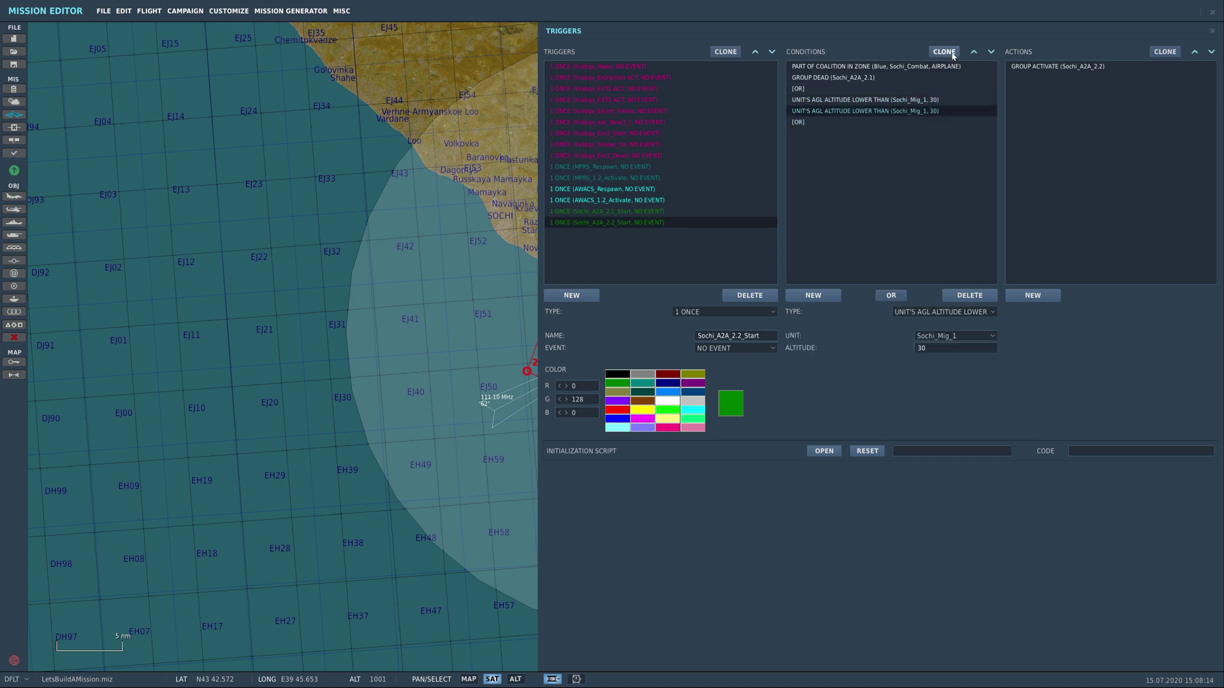
click(991, 52)
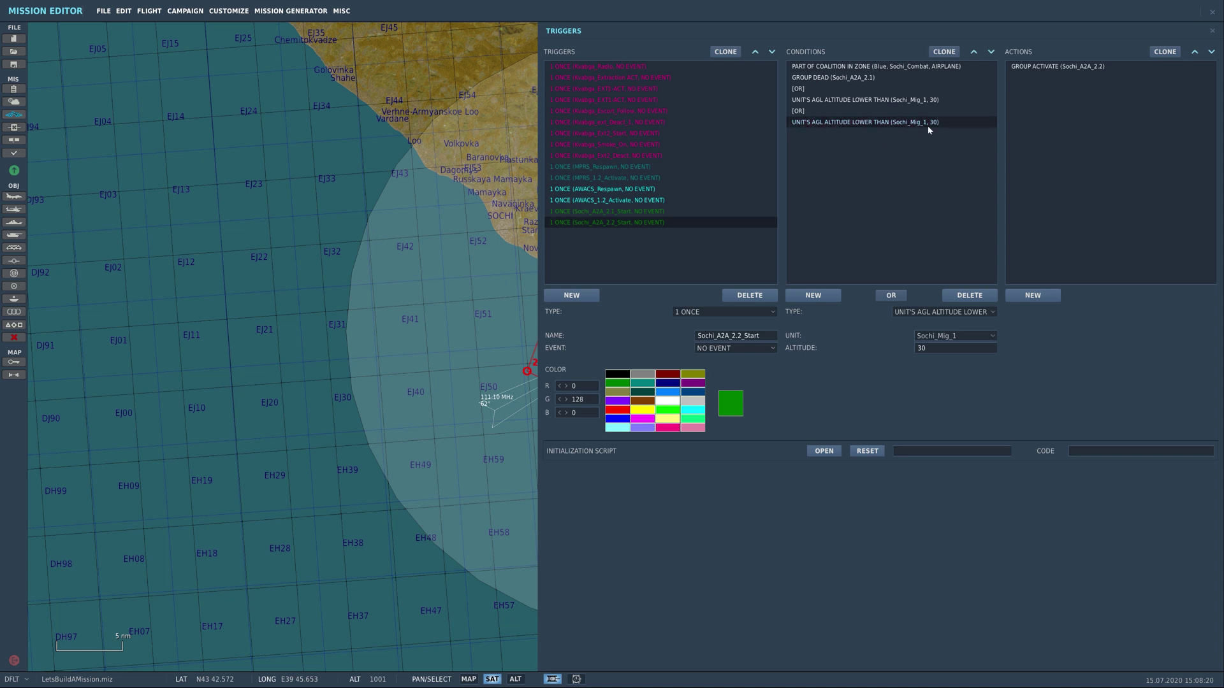
click(958, 334)
click(960, 359)
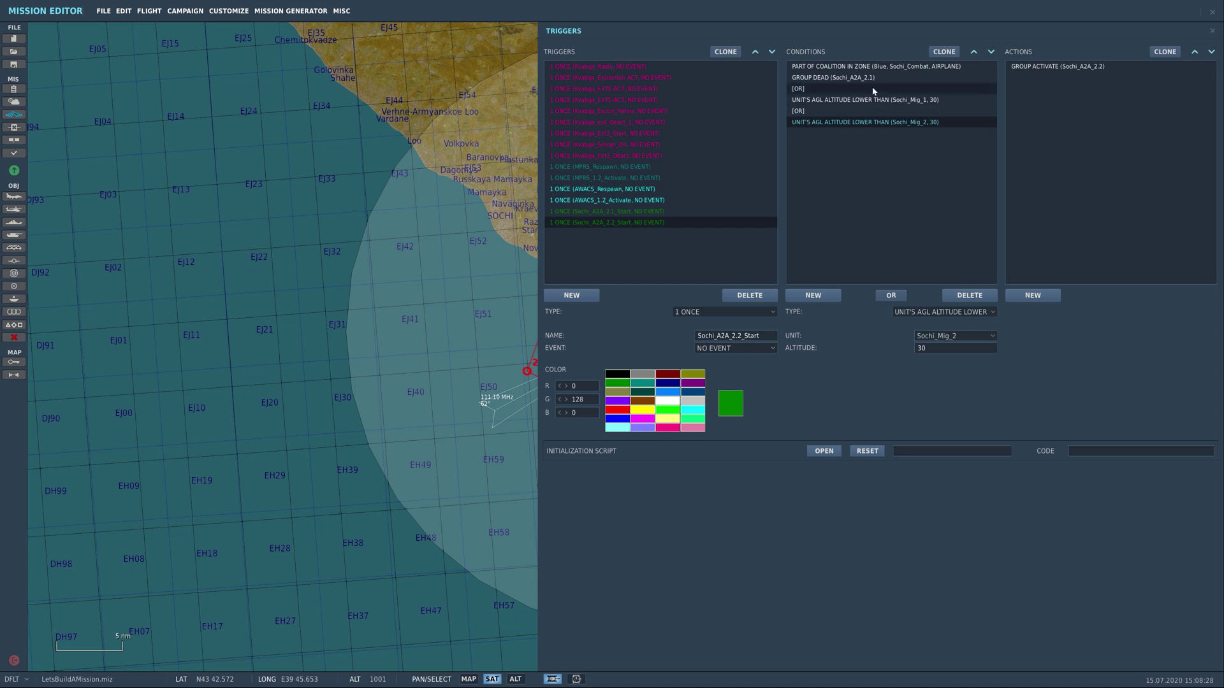
Clone the Blue Sochi_Combat AIRPLANE zone condition twice, placing one copy directly after each OR in Sochi_A2A_2.2_Start
click(888, 68)
click(945, 53)
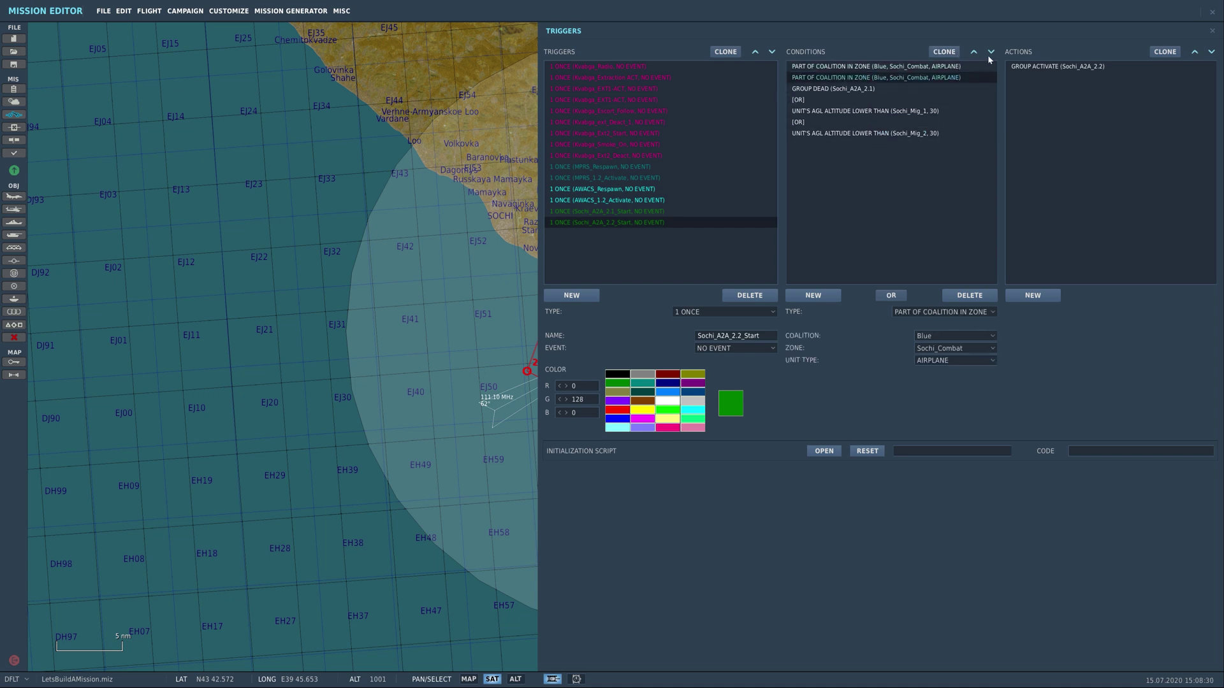
click(991, 52)
click(991, 52)
click(945, 52)
click(991, 53)
click(991, 52)
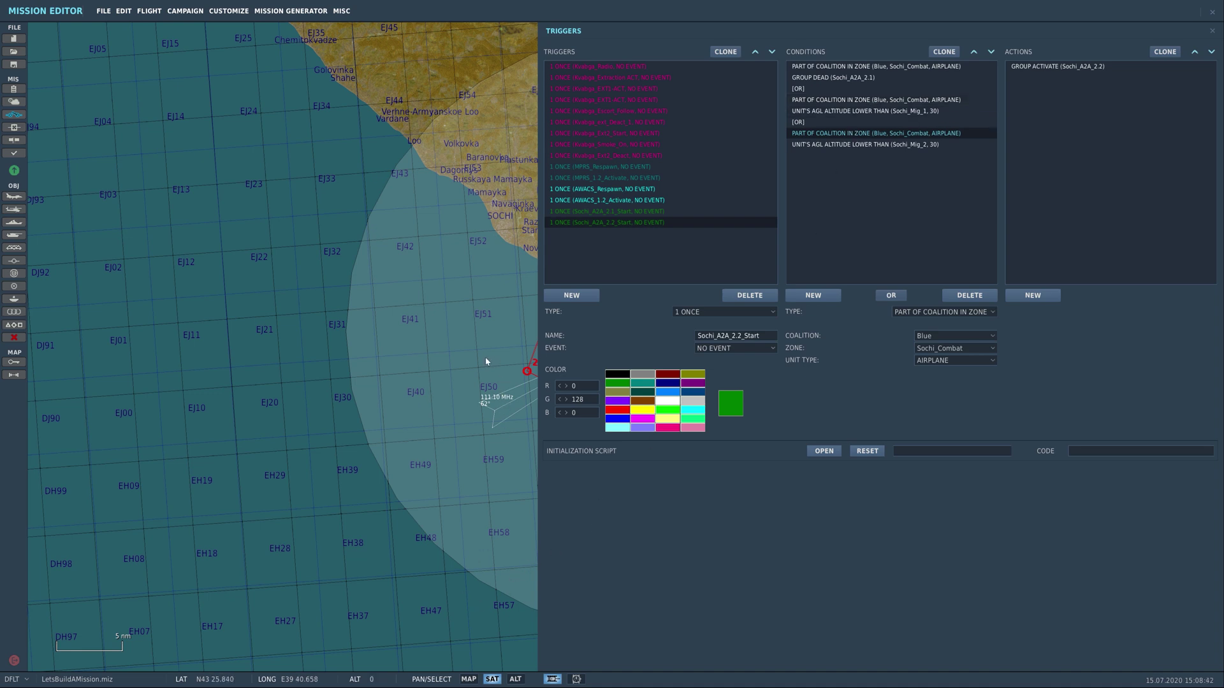
click(936, 145)
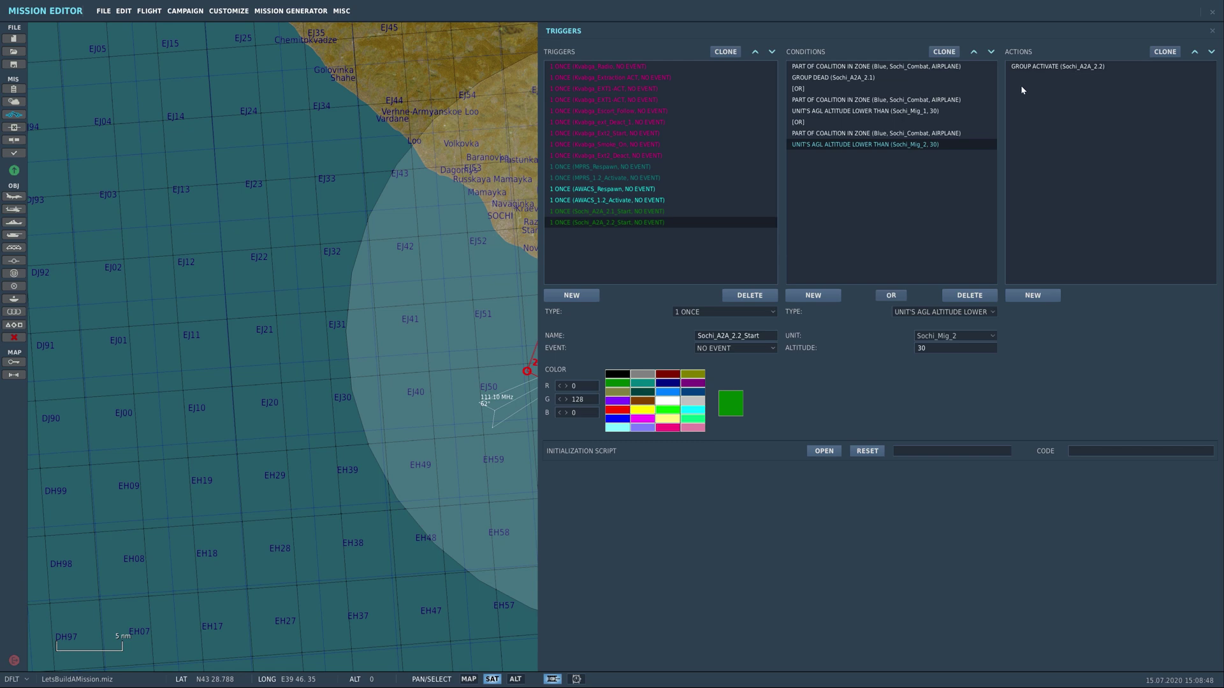
Examine the running mission's map for the MiG-29S pairs at Sochi-Adler and north of it, and the approaching F-15C
click(350, 181)
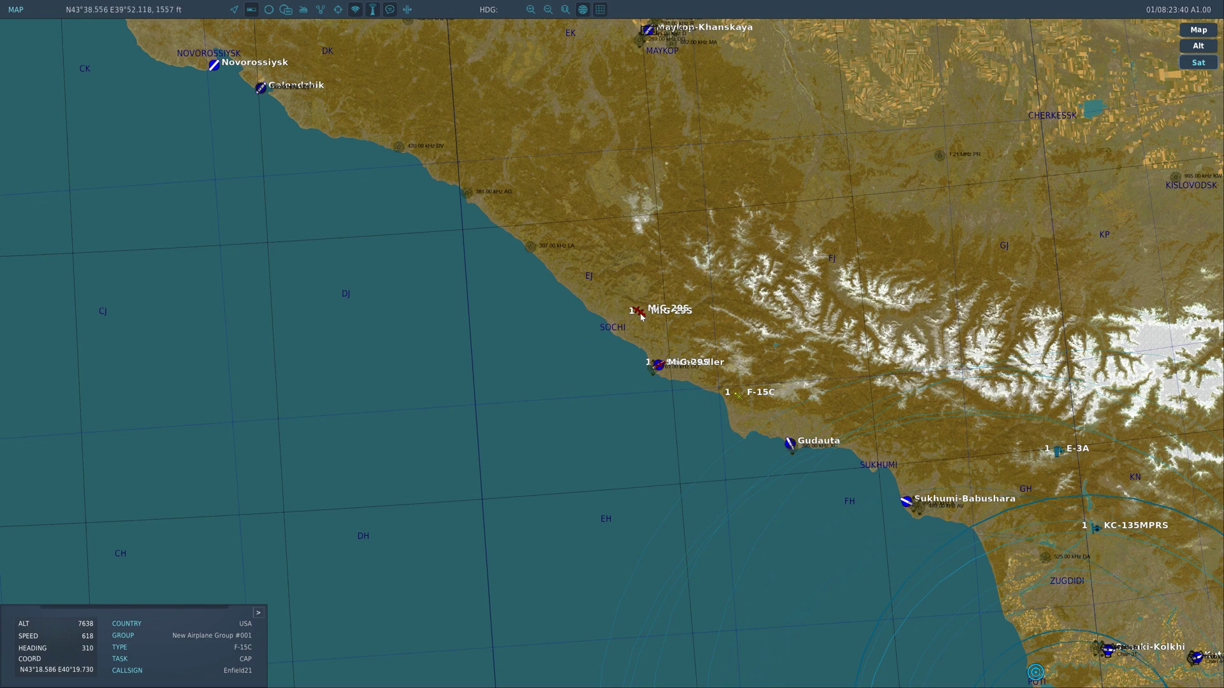
scroll(644, 362, up, 3)
scroll(644, 361, up, 4)
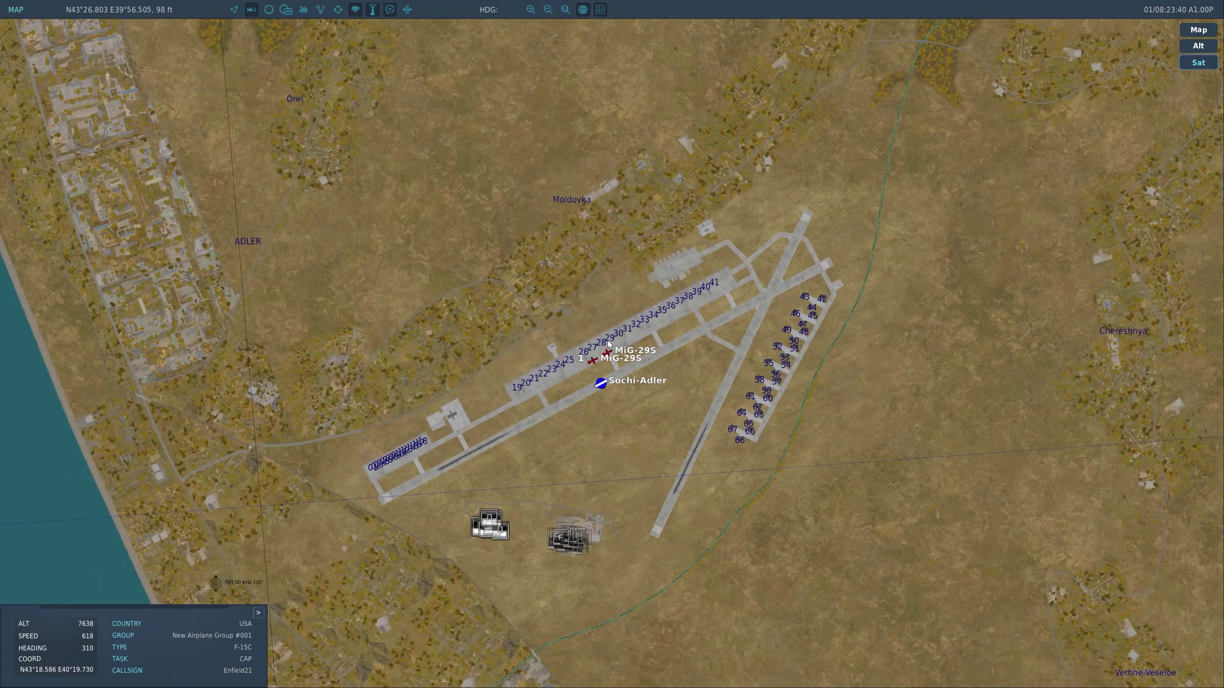
scroll(608, 344, down, 7)
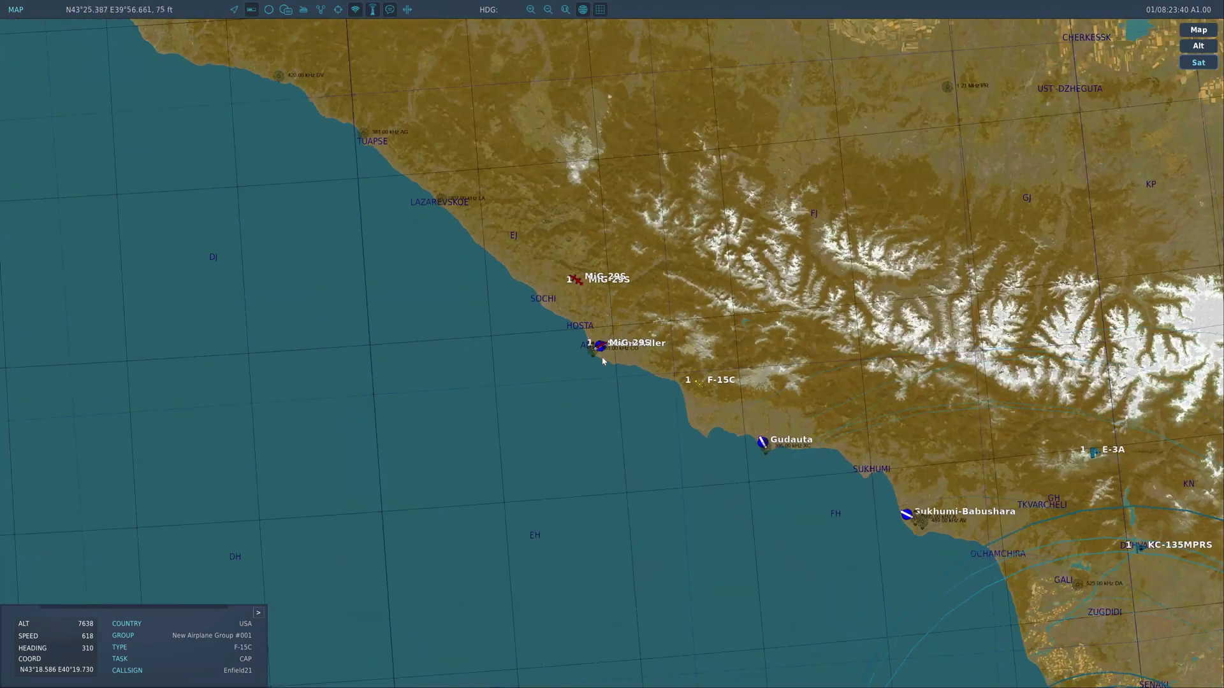
scroll(603, 358, down, 3)
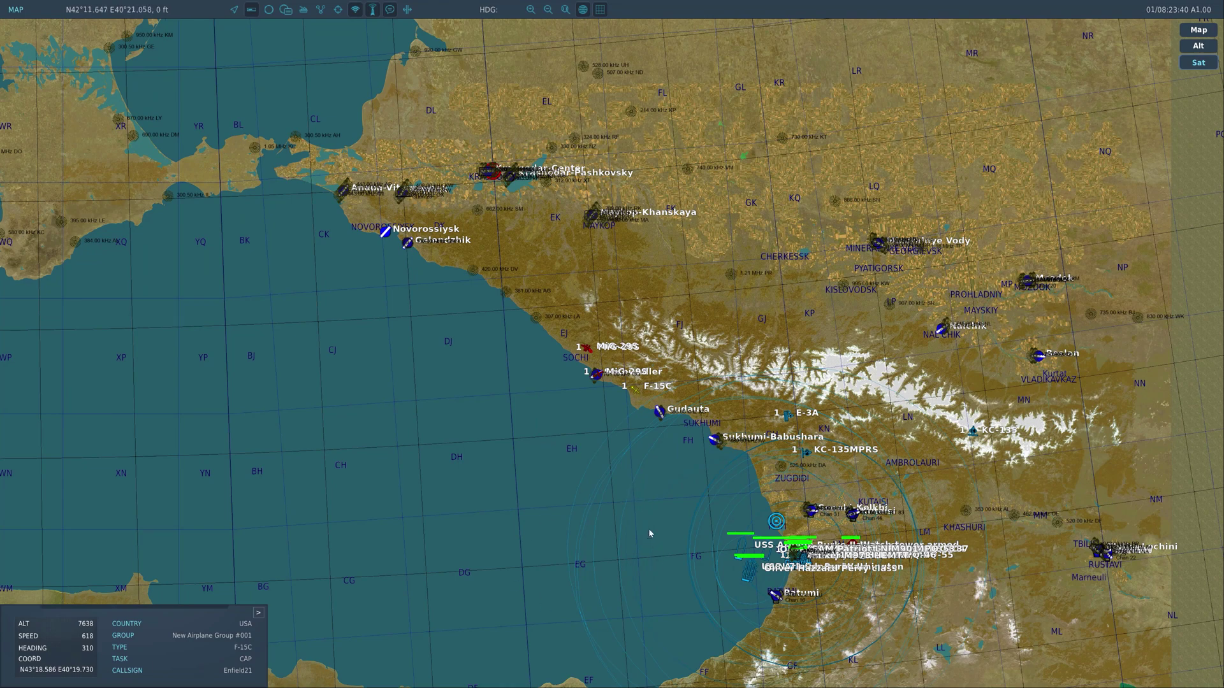
scroll(628, 424, up, 5)
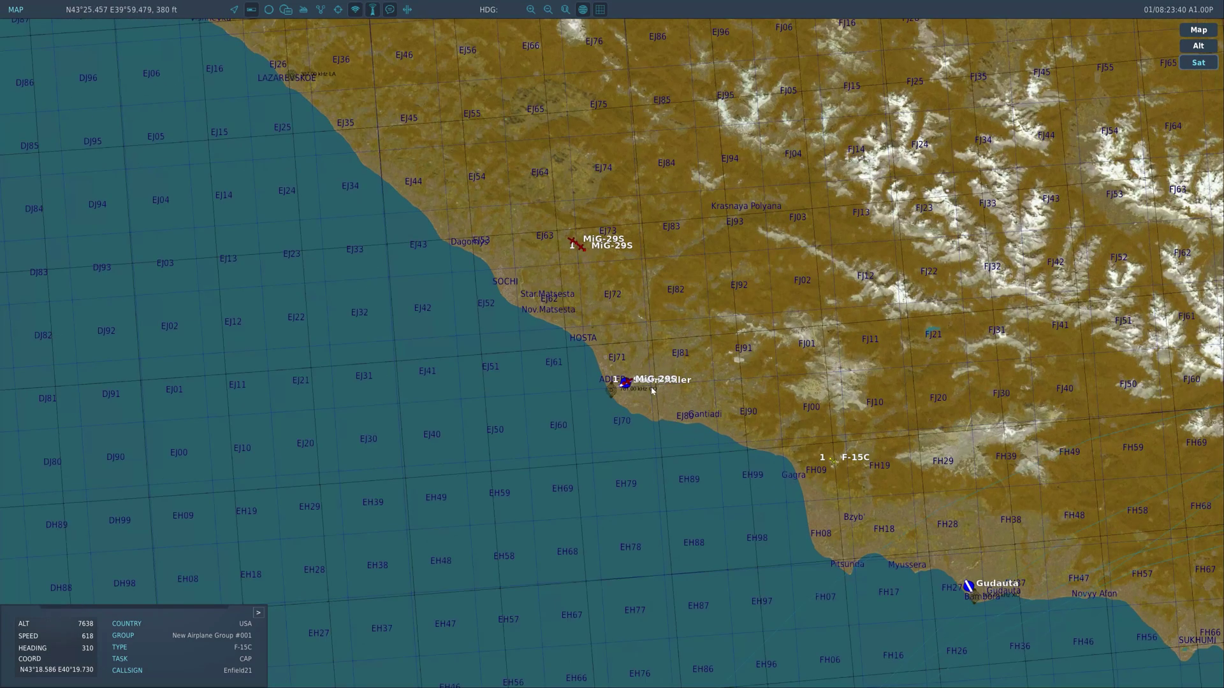
scroll(626, 381, up, 5)
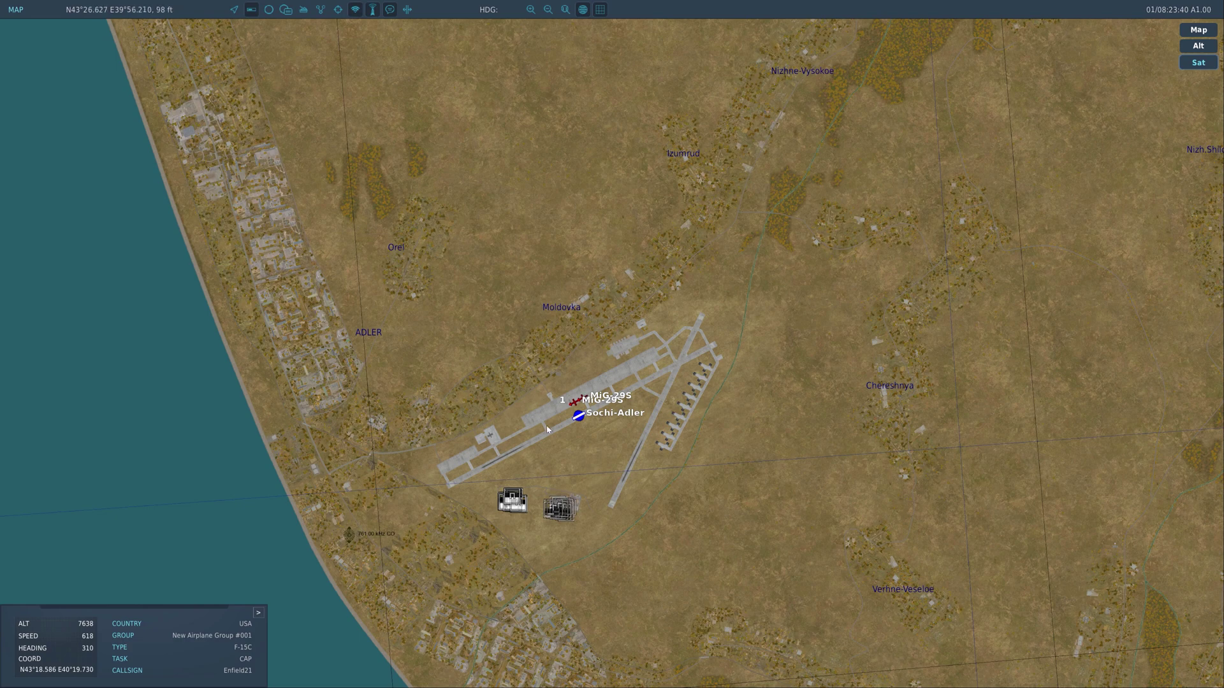
scroll(634, 409, down, 5)
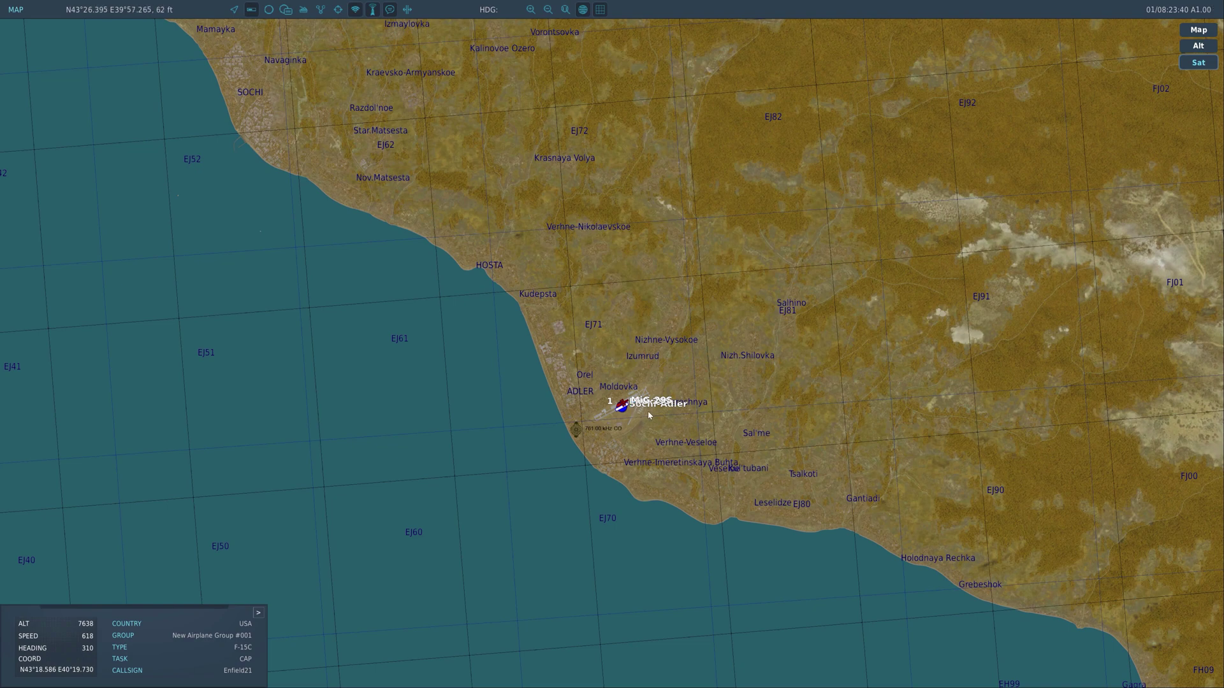
scroll(657, 420, down, 2)
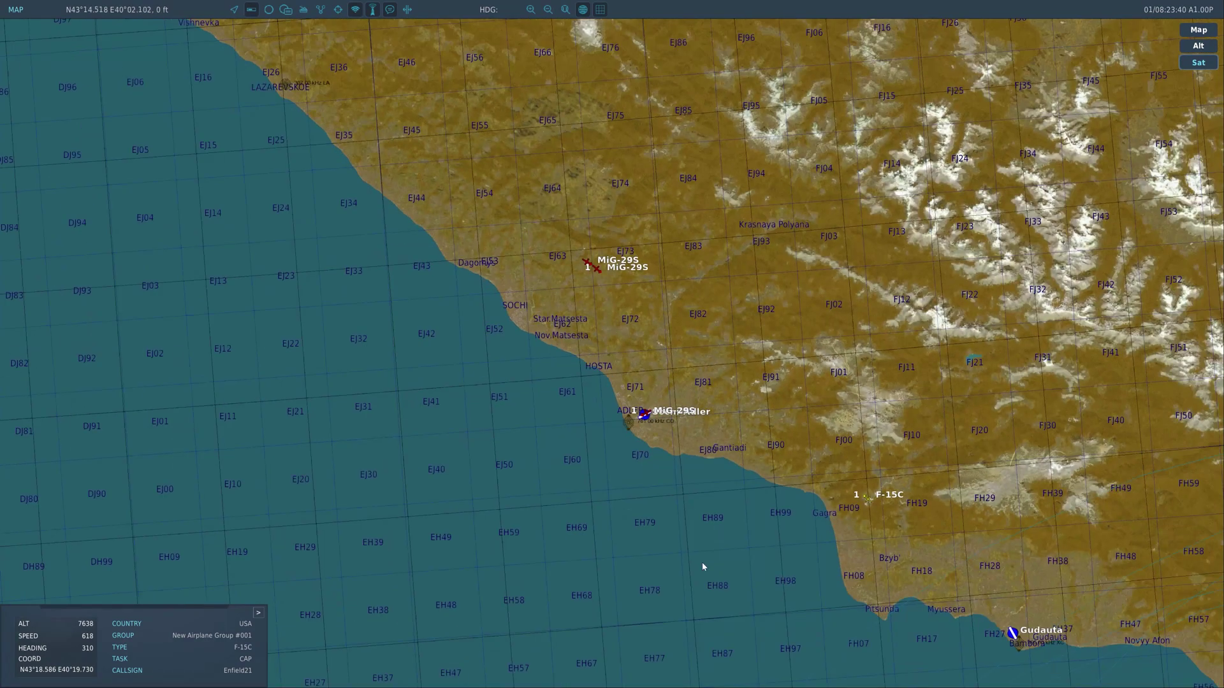
scroll(647, 408, up, 3)
scroll(647, 408, down, 3)
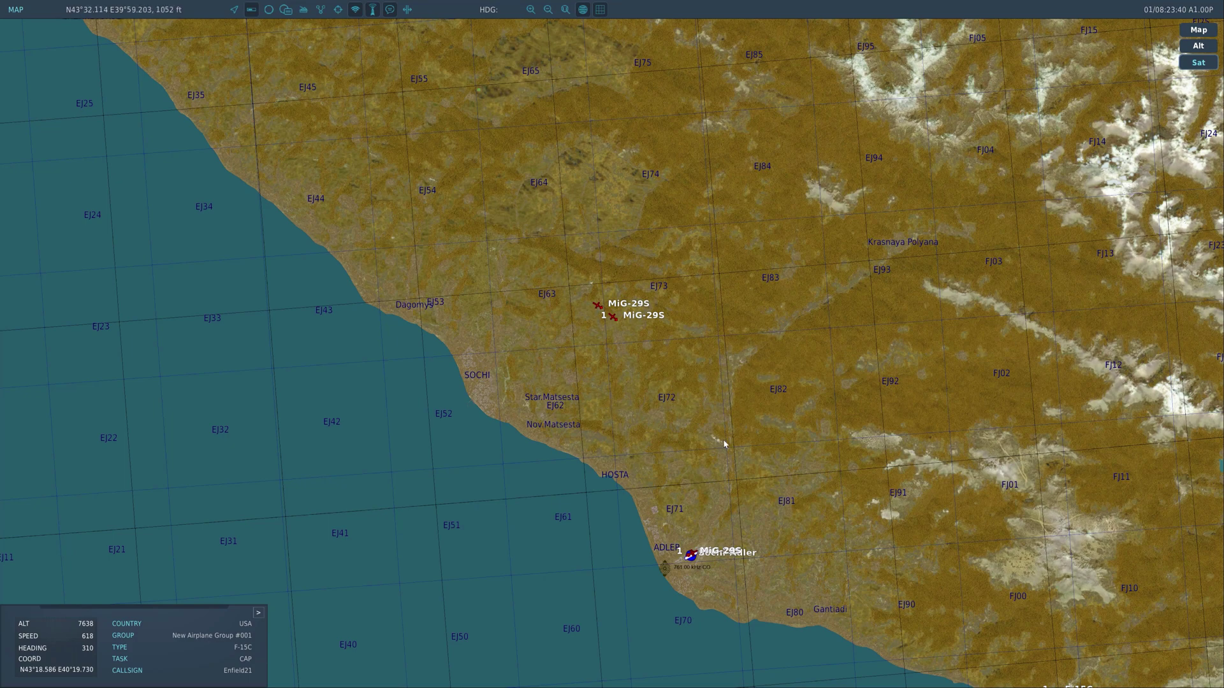
scroll(718, 440, down, 3)
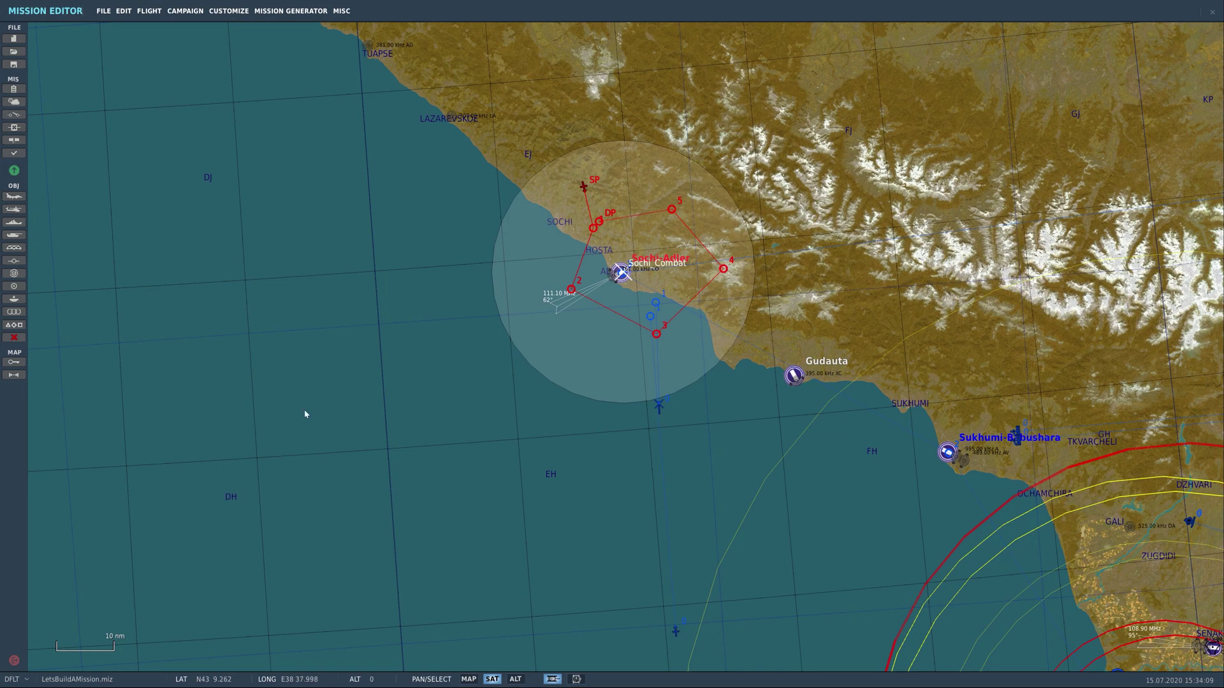
Select the UH-1H helicopter group just south of the Sochi_Combat zone and examine its route into the zone
drag(691, 429, 678, 354)
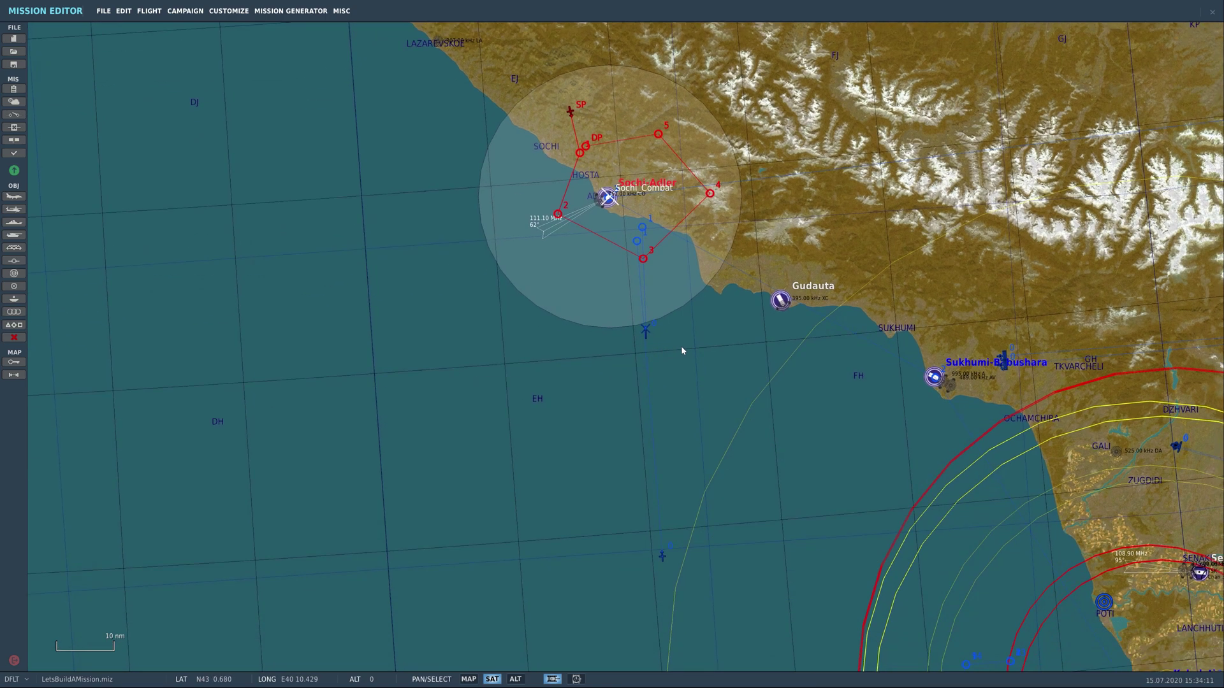
scroll(682, 350, up, 5)
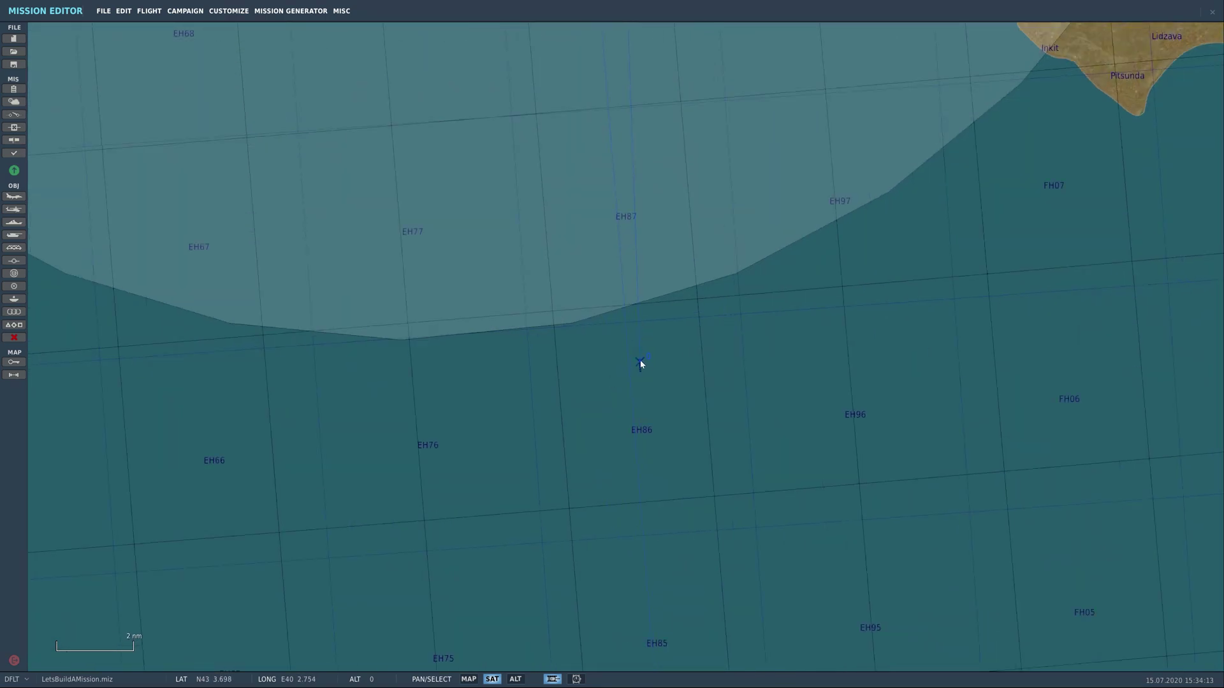
click(640, 362)
mouse_move(688, 328)
mouse_down()
mouse_move(707, 342)
mouse_move(775, 599)
mouse_up()
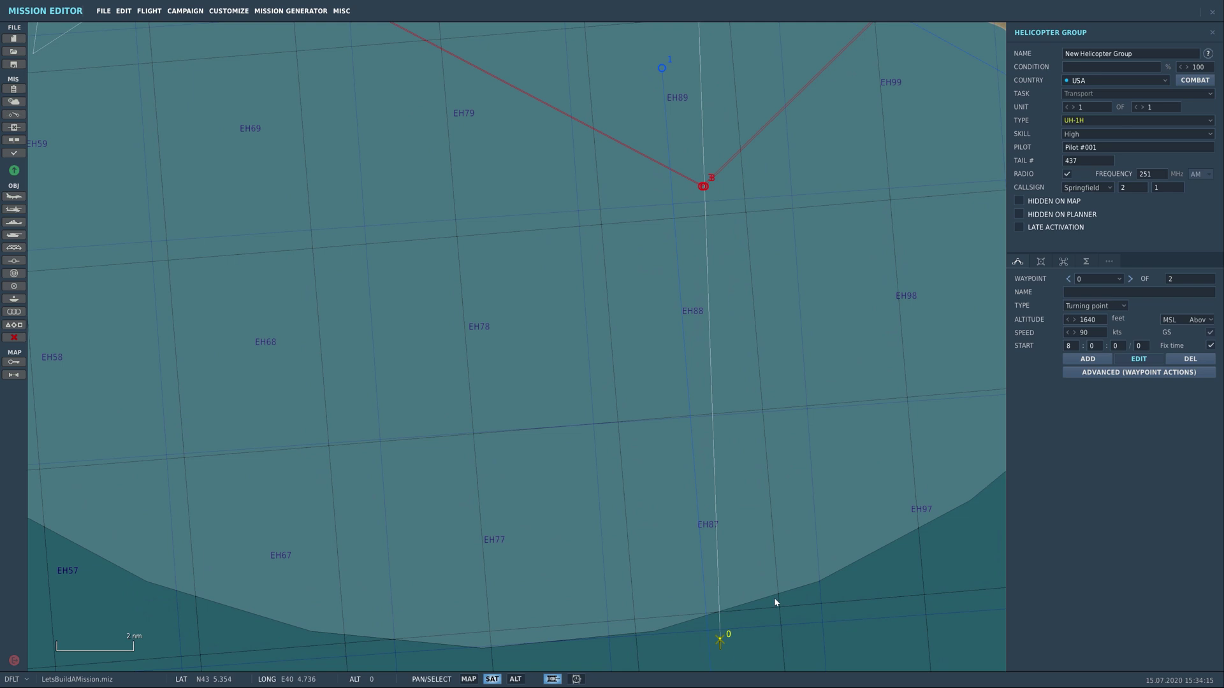
scroll(774, 600, down, 2)
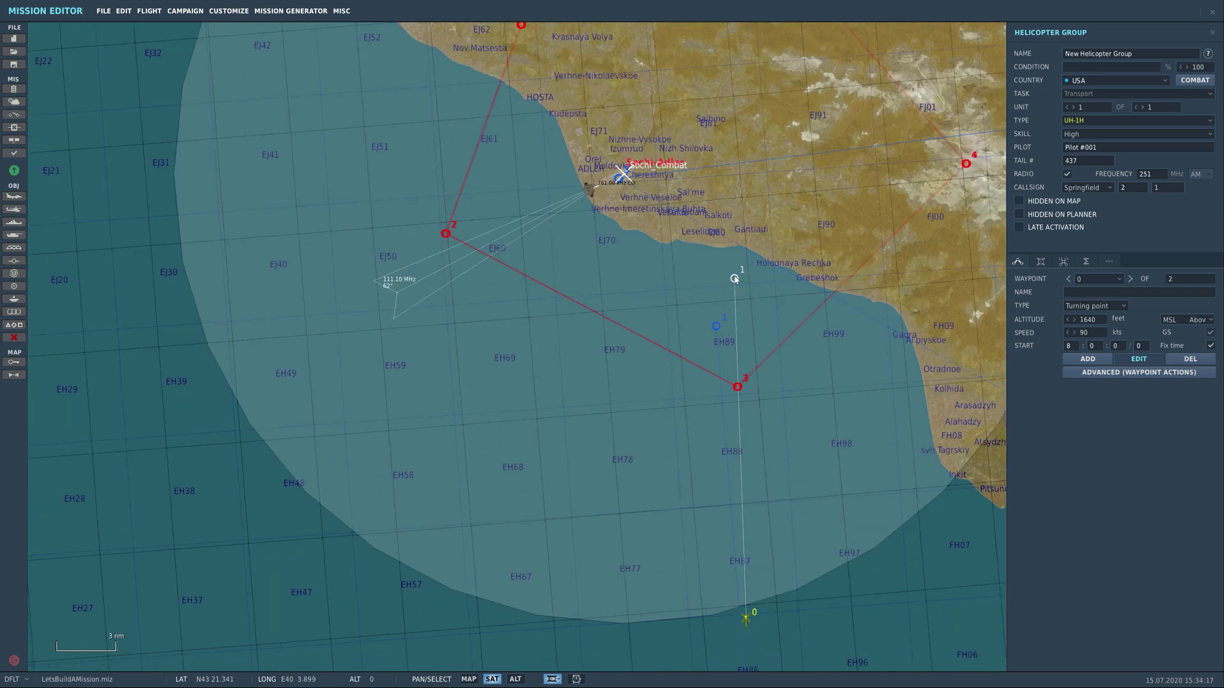